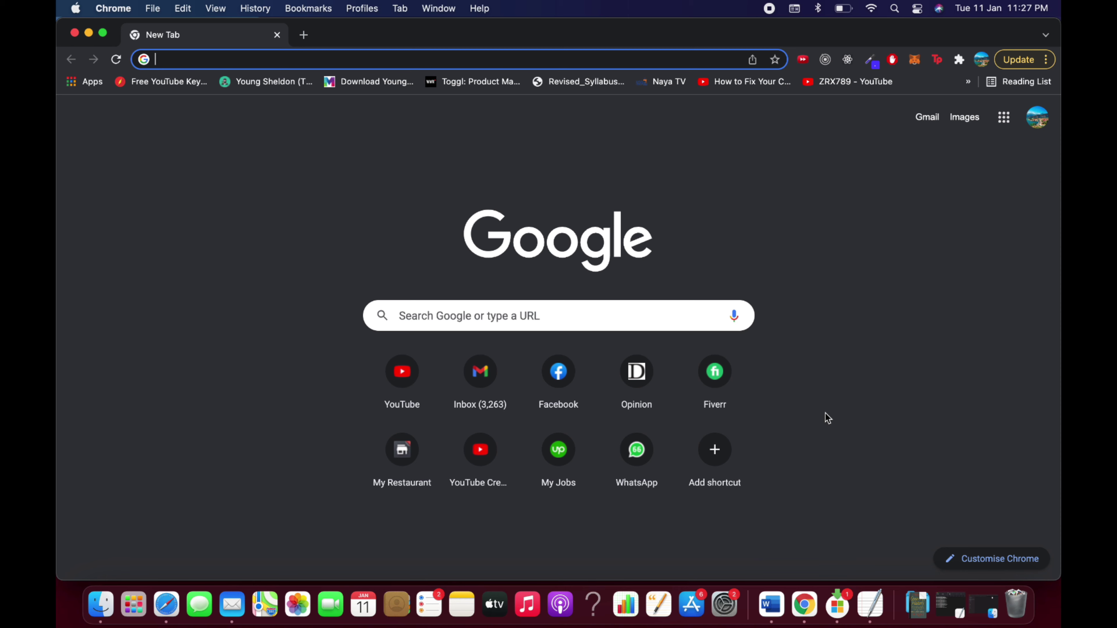
- Search Google for 'digistore24' from the Chrome address bar
text(digistore24)
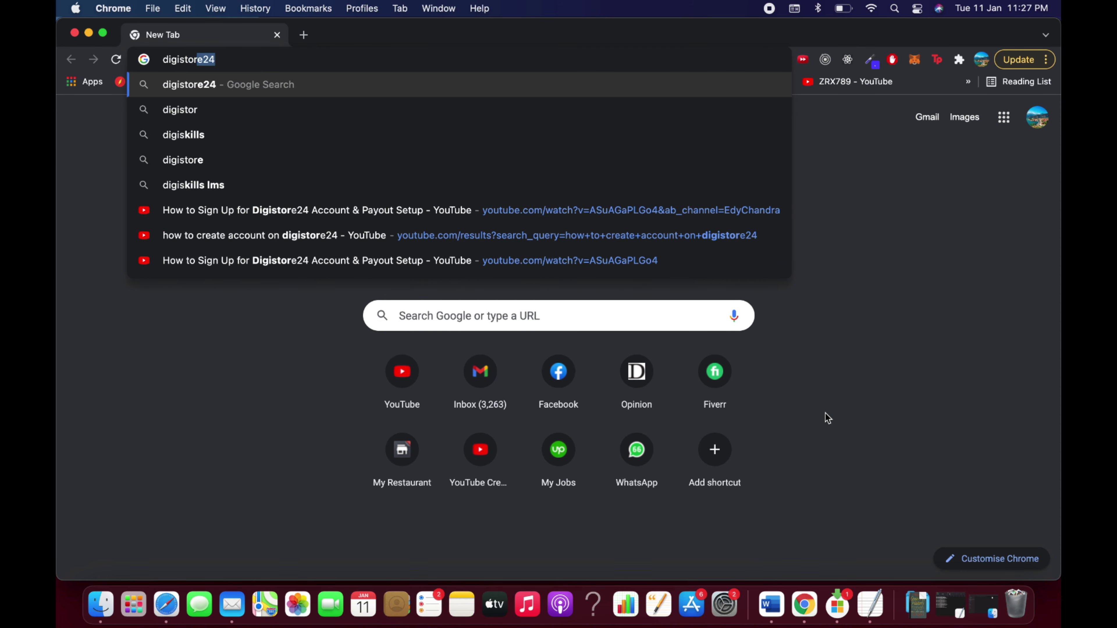
key(Return)
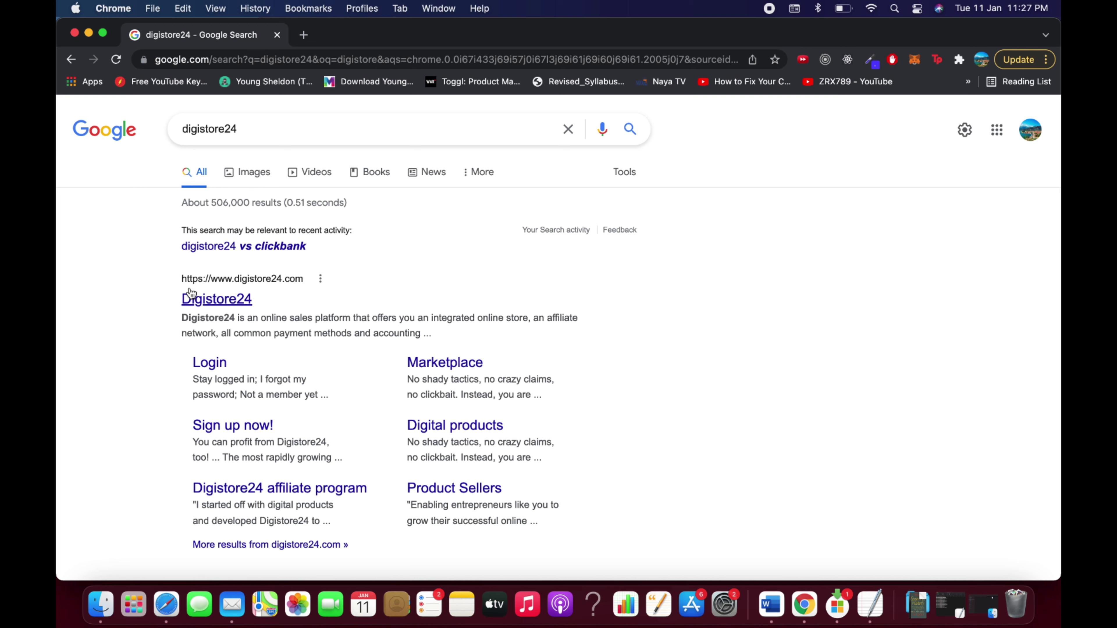
- Open the official Digistore24 site and go to its Register now sign-up page
click(233, 303)
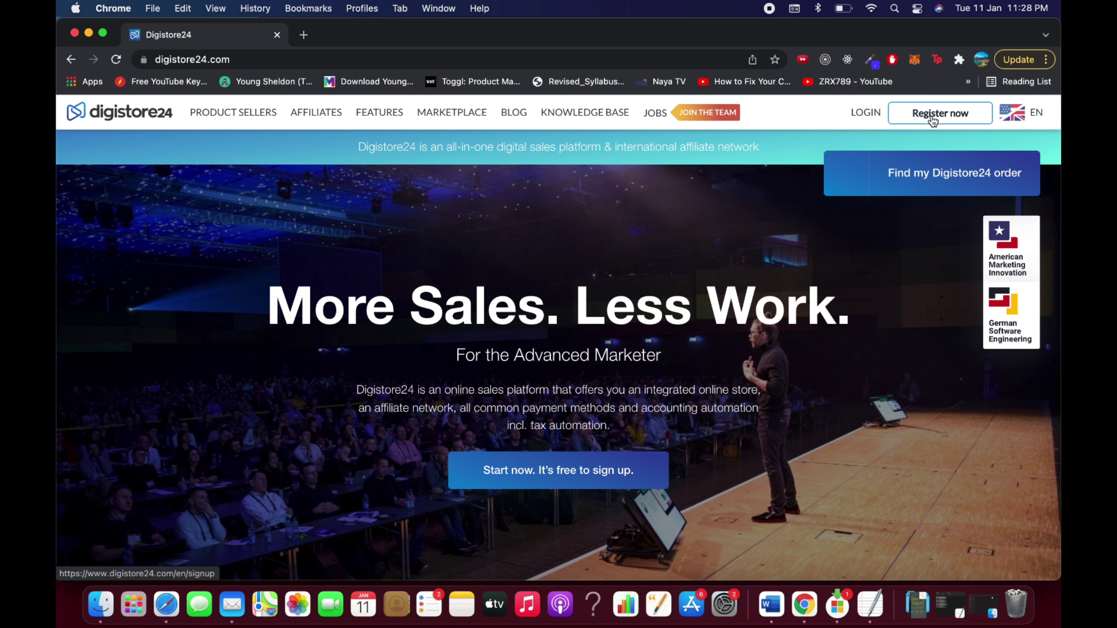
click(962, 115)
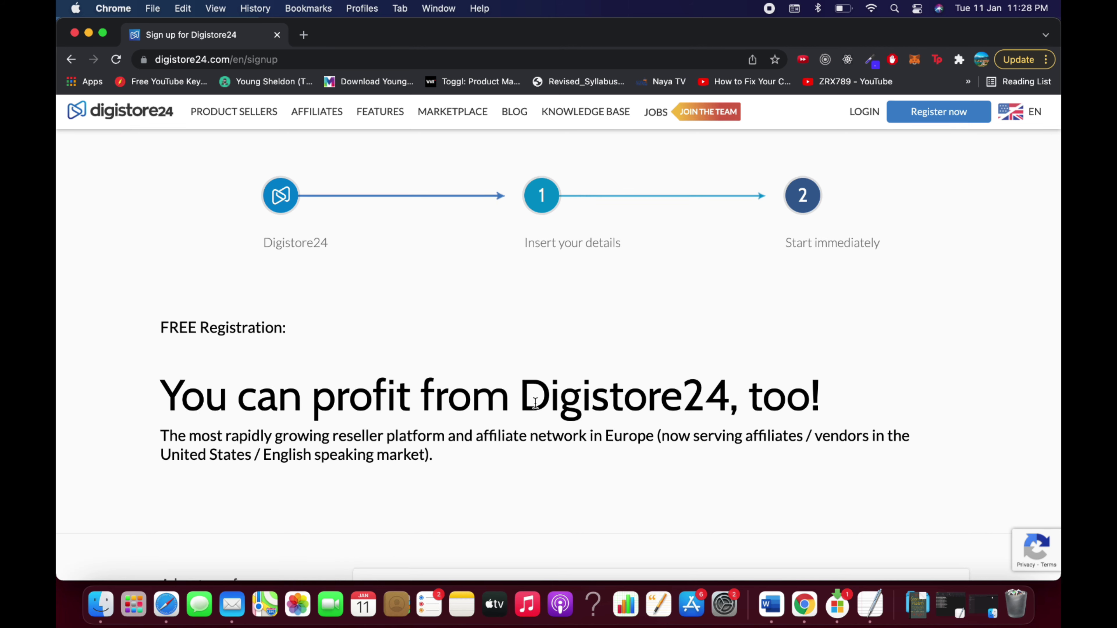
- Choose the affiliate sign-up option and enter the chosen user name to generate the affiliate link
scroll(531, 399, down, 10)
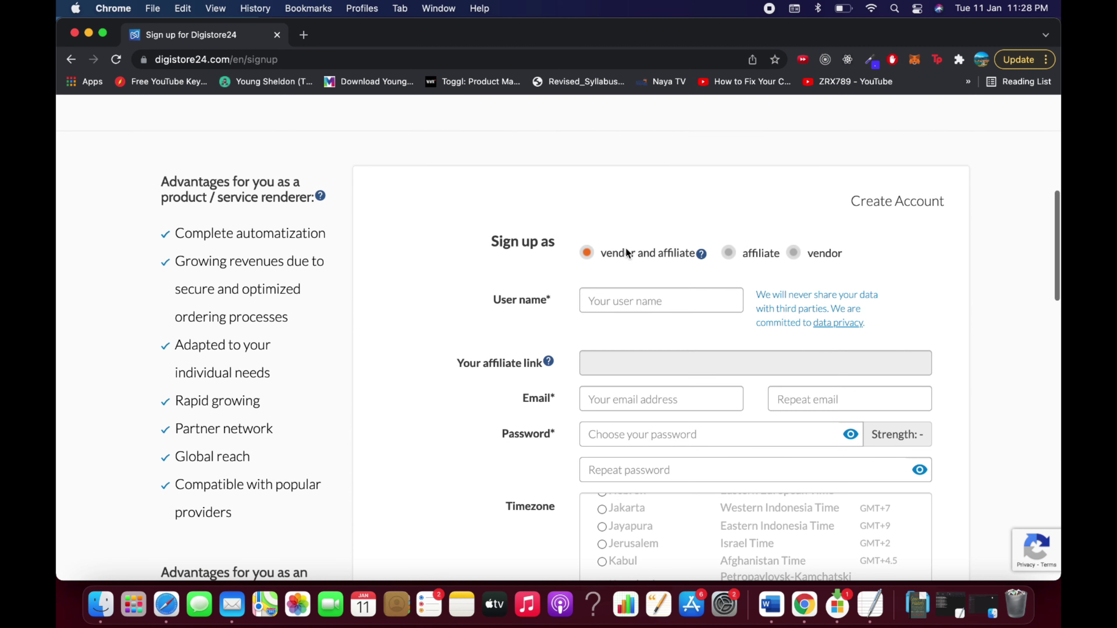
click(659, 258)
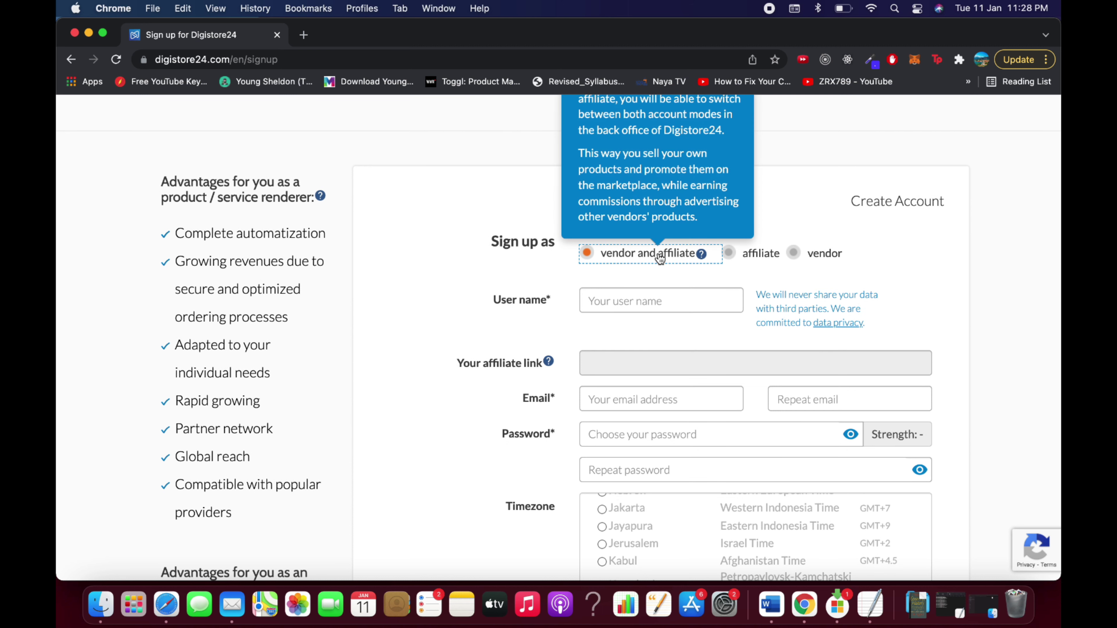
click(729, 254)
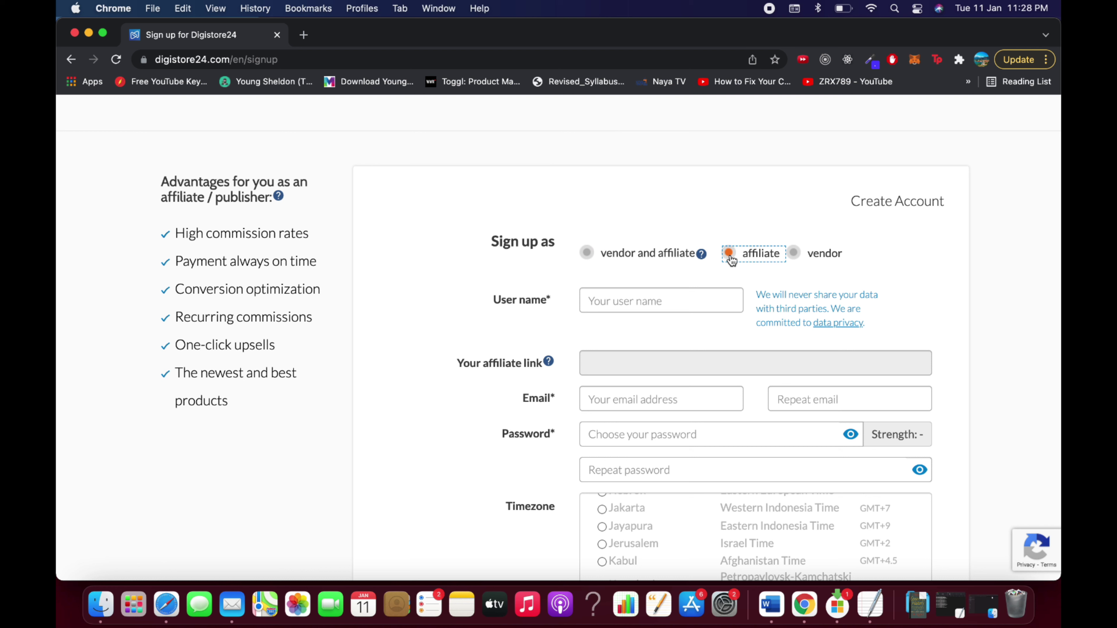
click(651, 297)
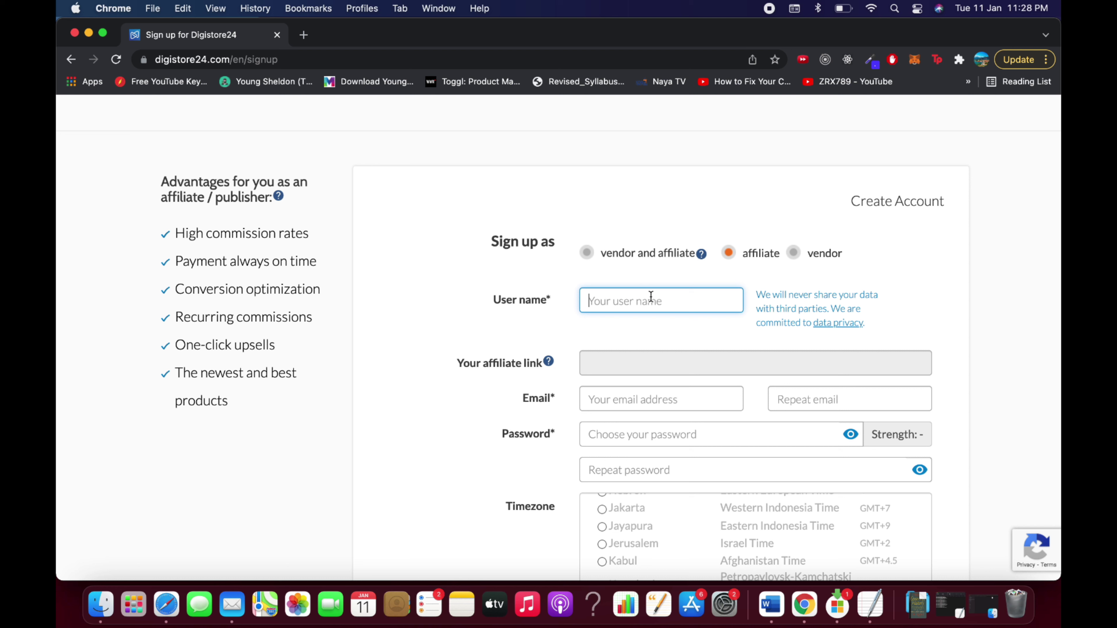
text(proces)
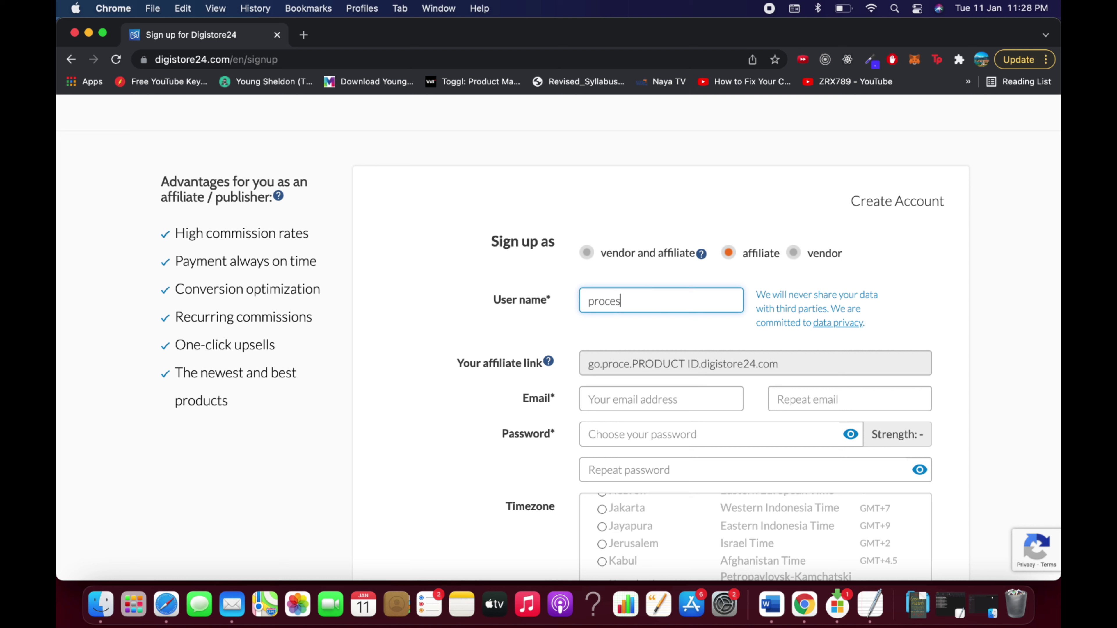
text(singbra)
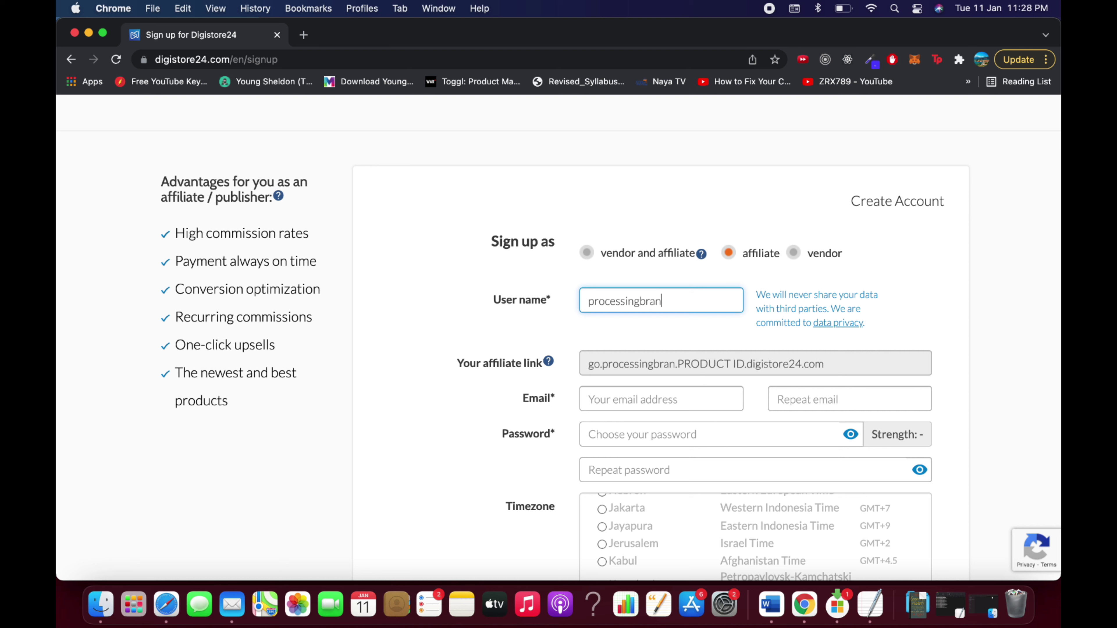
text(ins)
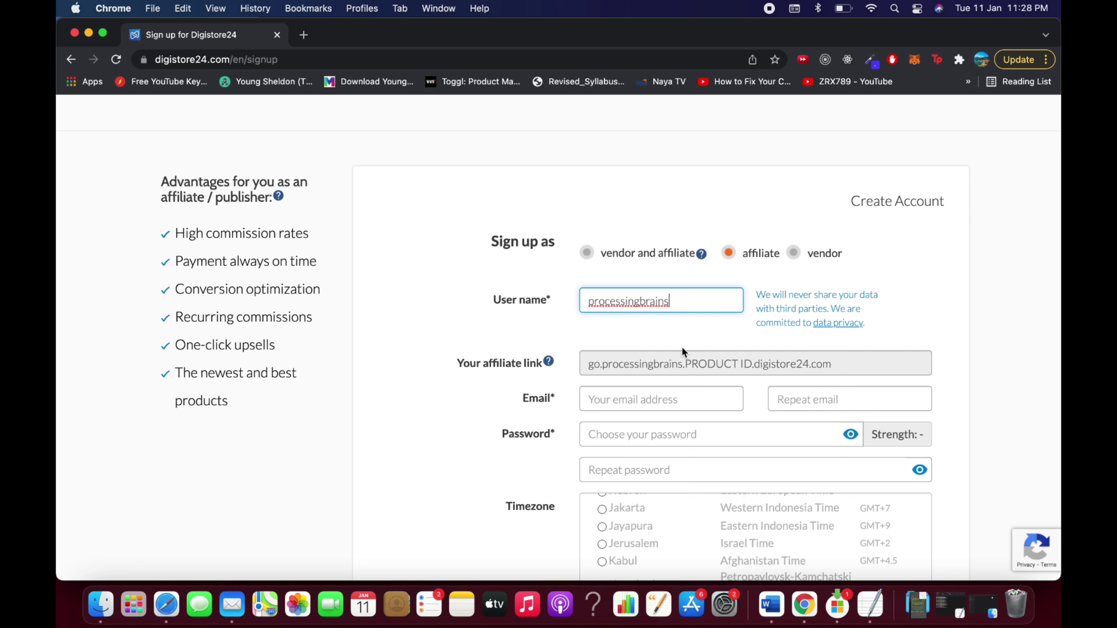
click(629, 331)
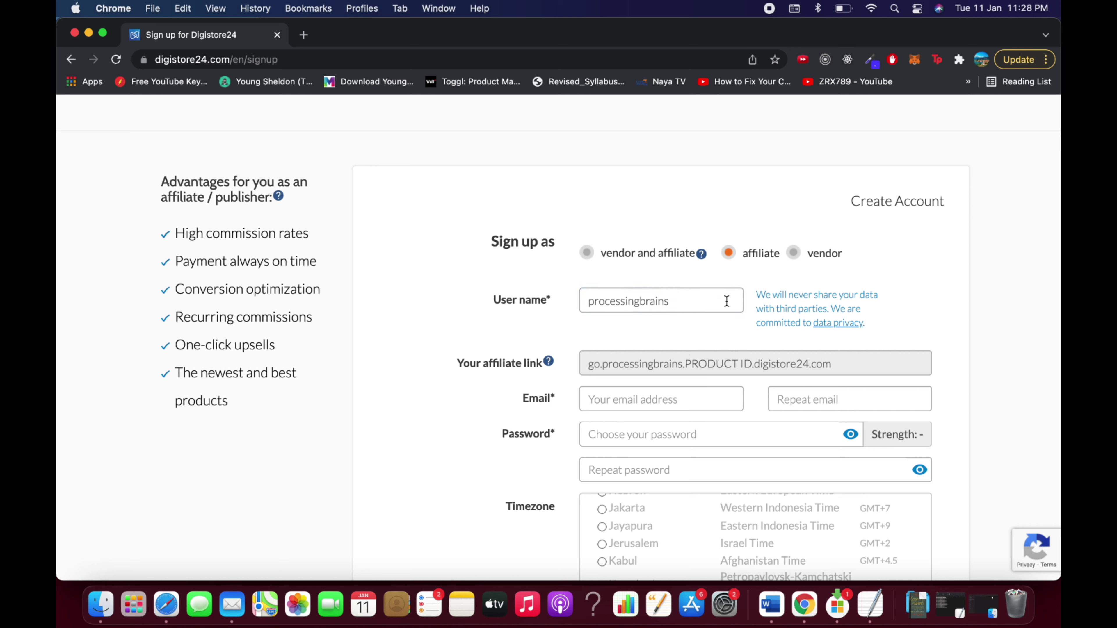
click(701, 301)
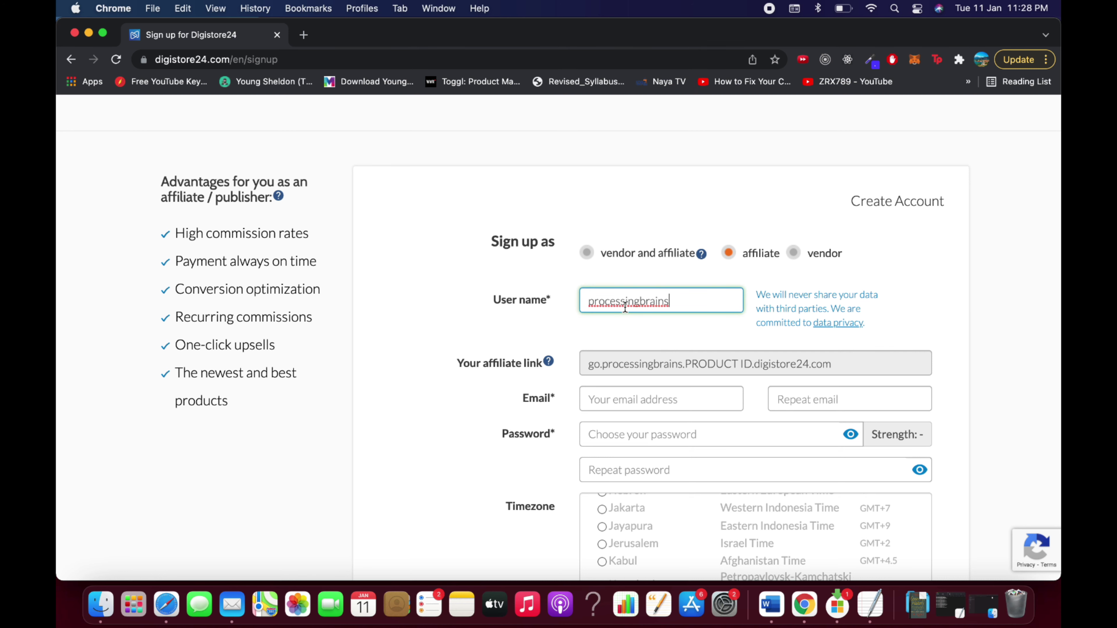
- Enter the account e-mail address in both the Email and Repeat email fields
scroll(676, 328, down, 3)
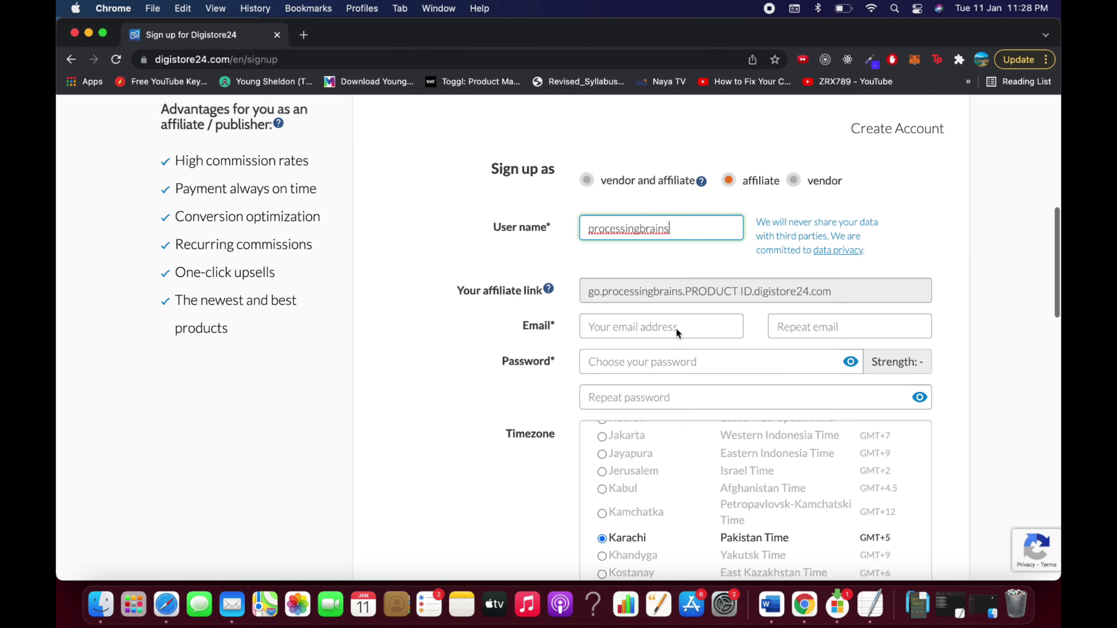
click(658, 283)
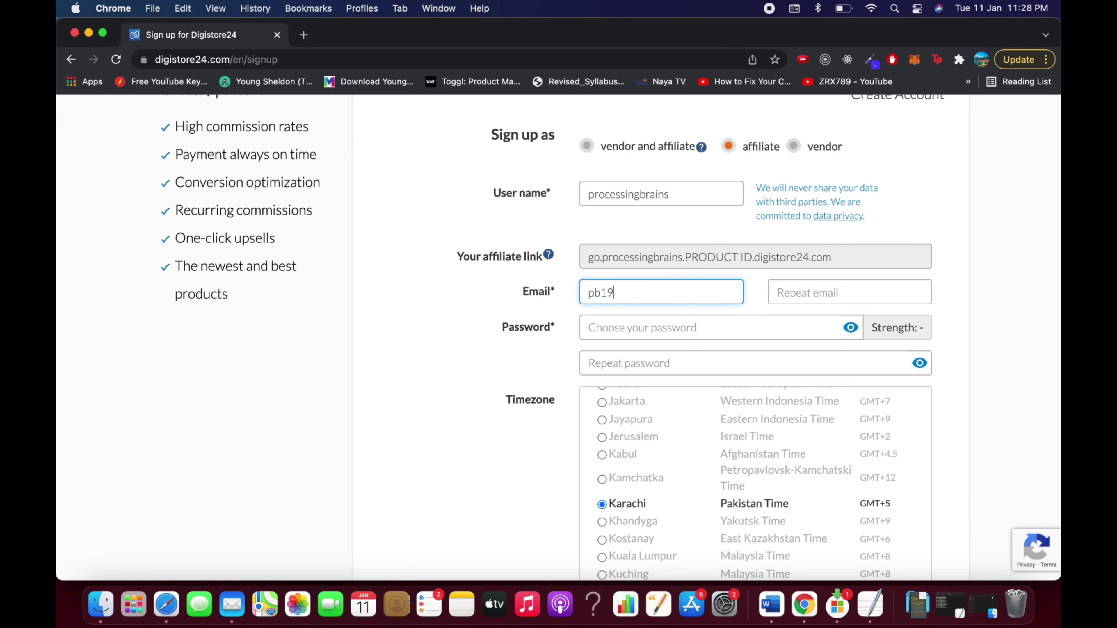
click(834, 286)
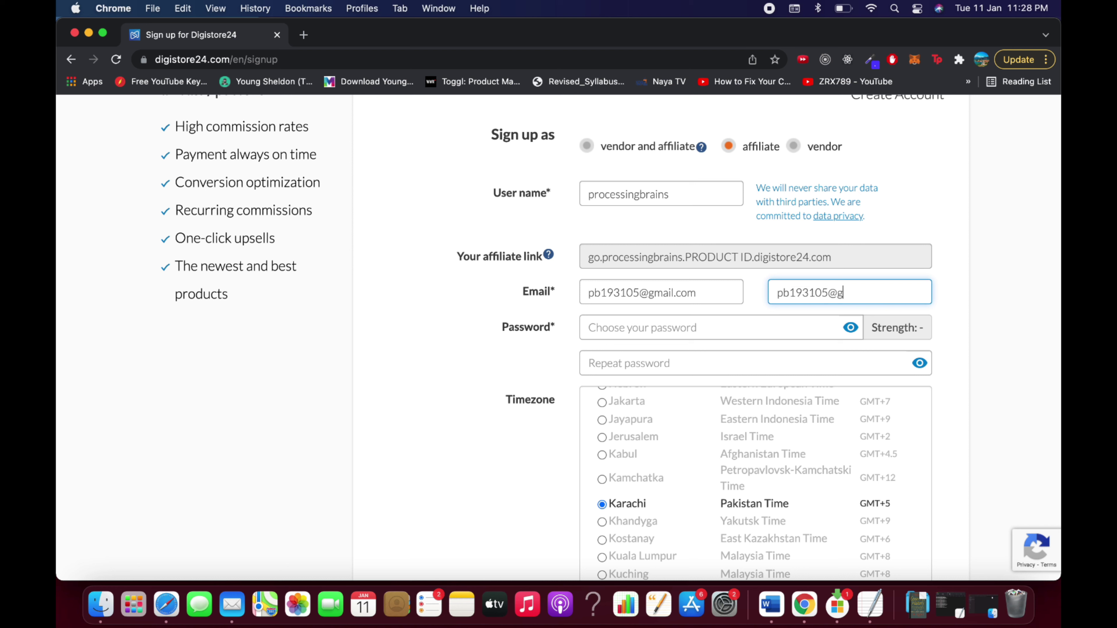
- Set a strong account password and repeat it in the confirmation field
click(668, 328)
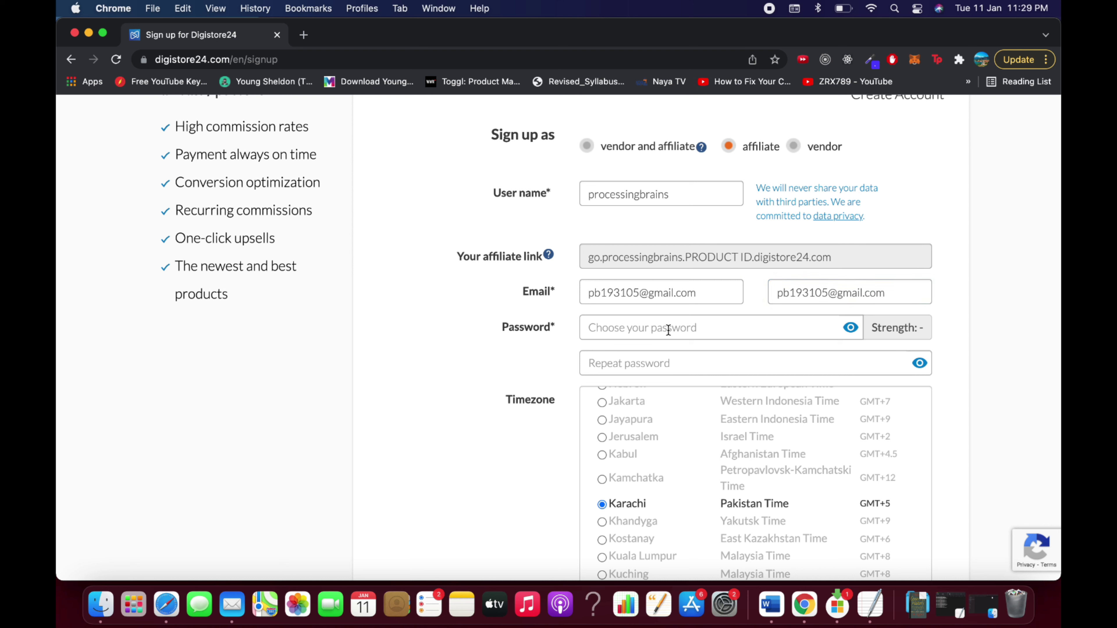
text(********)
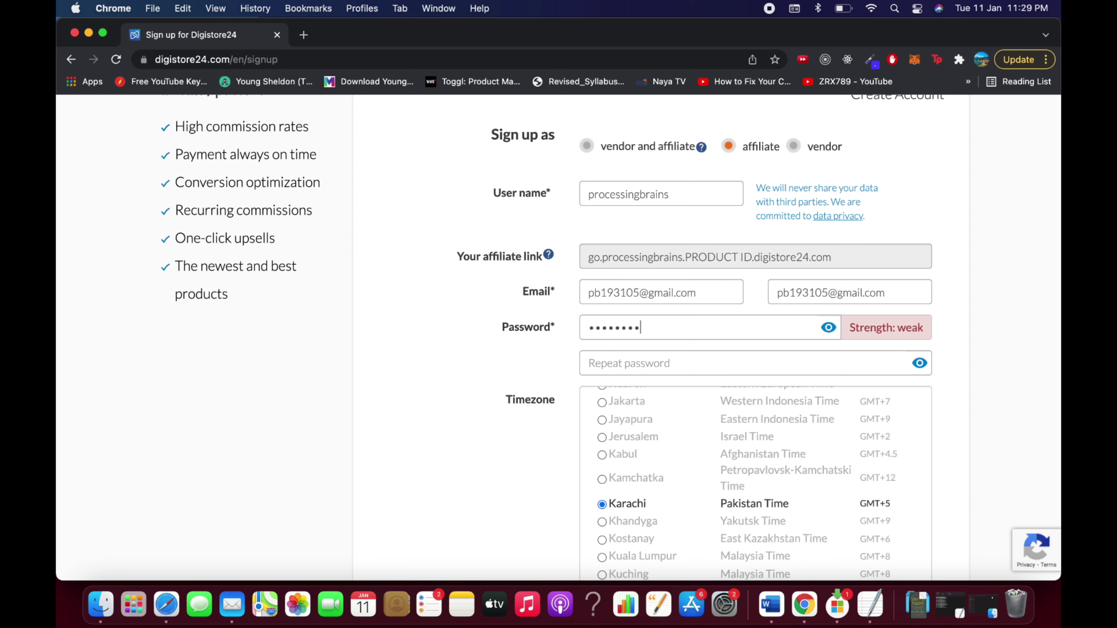
text(****)
key(BackSpace)
click(671, 362)
click(706, 336)
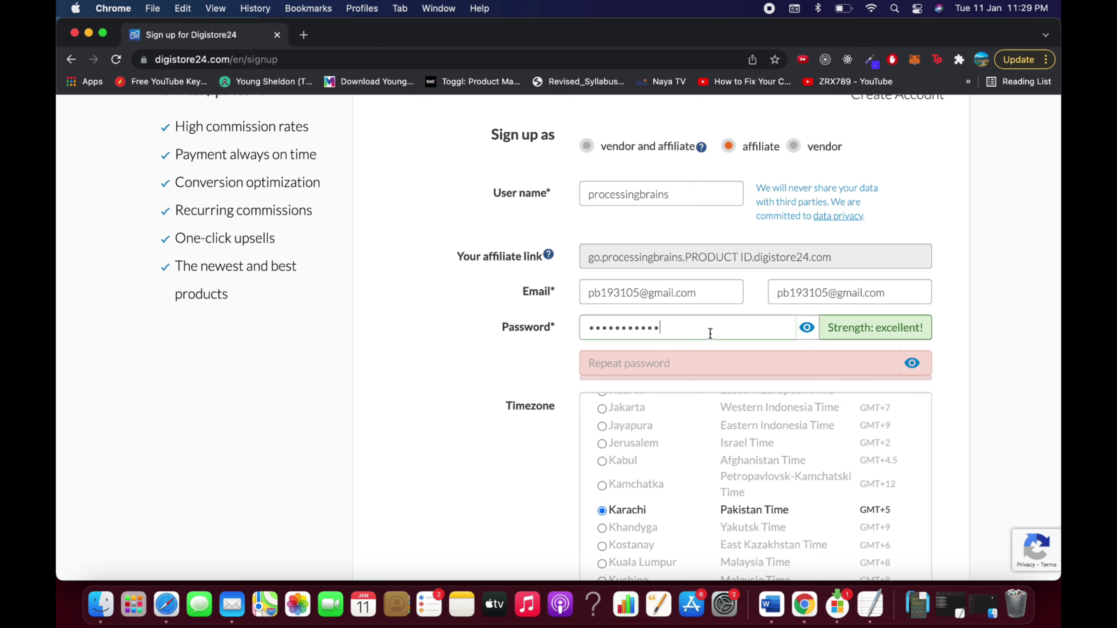
click(644, 367)
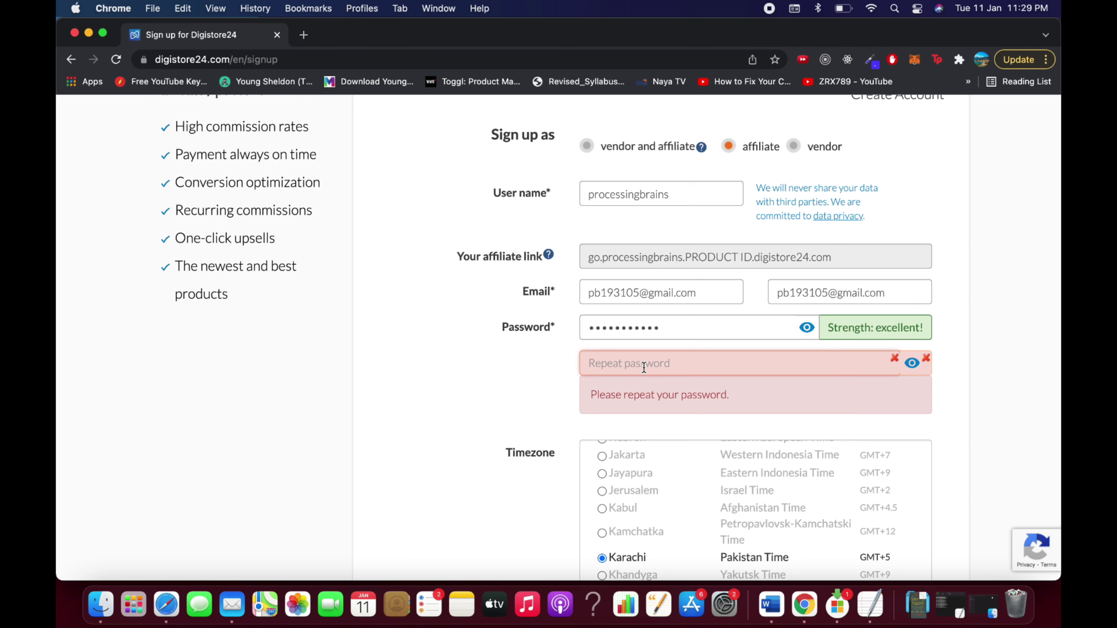
text(••••••••••••)
click(406, 393)
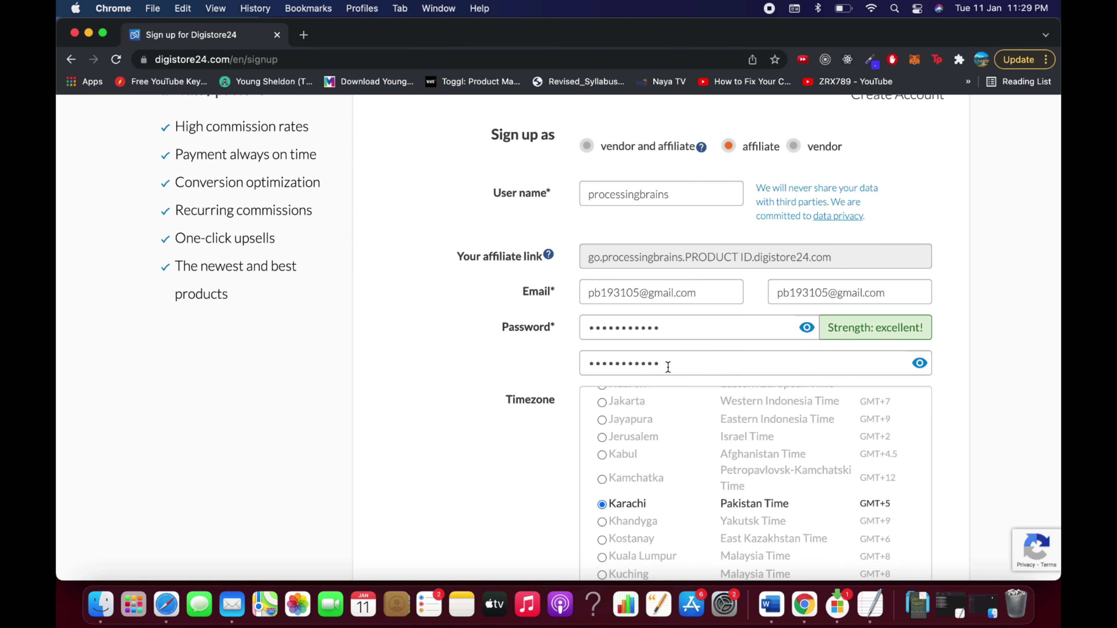
- Fill in the account holder's first and last name
scroll(667, 367, down, 4)
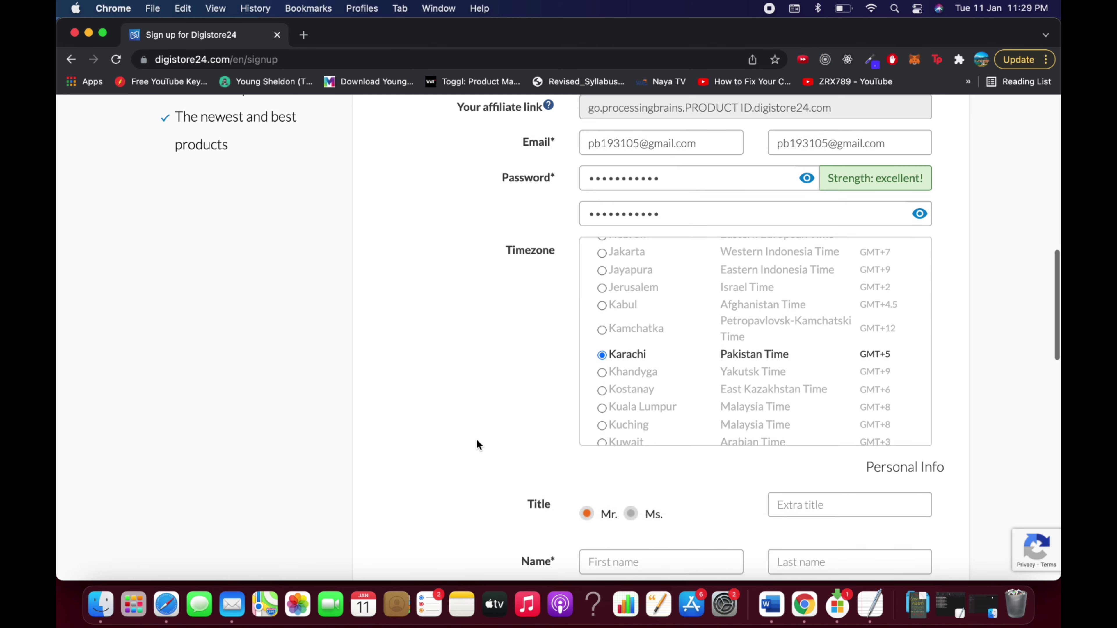
scroll(477, 438, down, 1)
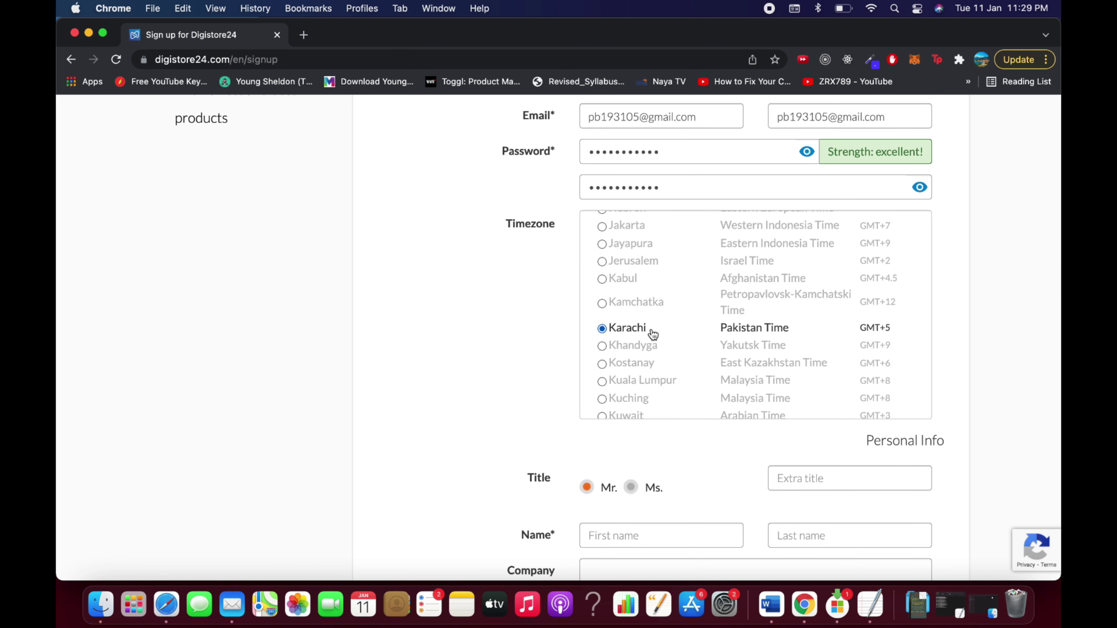
scroll(478, 404, down, 4)
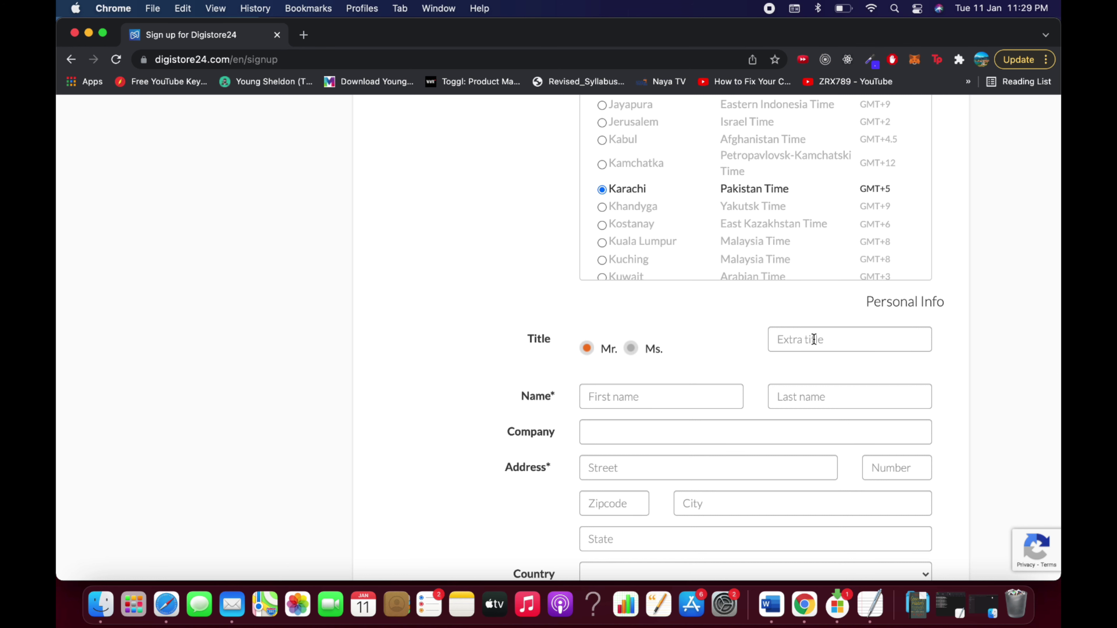
scroll(813, 339, down, 2)
click(631, 340)
click(785, 337)
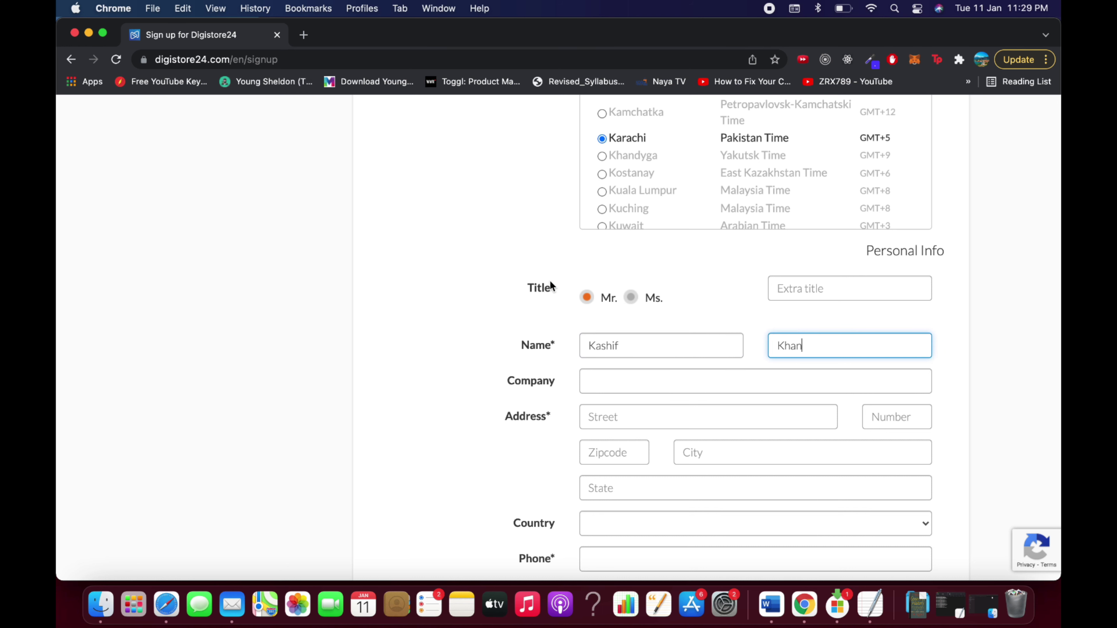
- Enter the account holder's street address in the Street field
scroll(641, 302, down, 2)
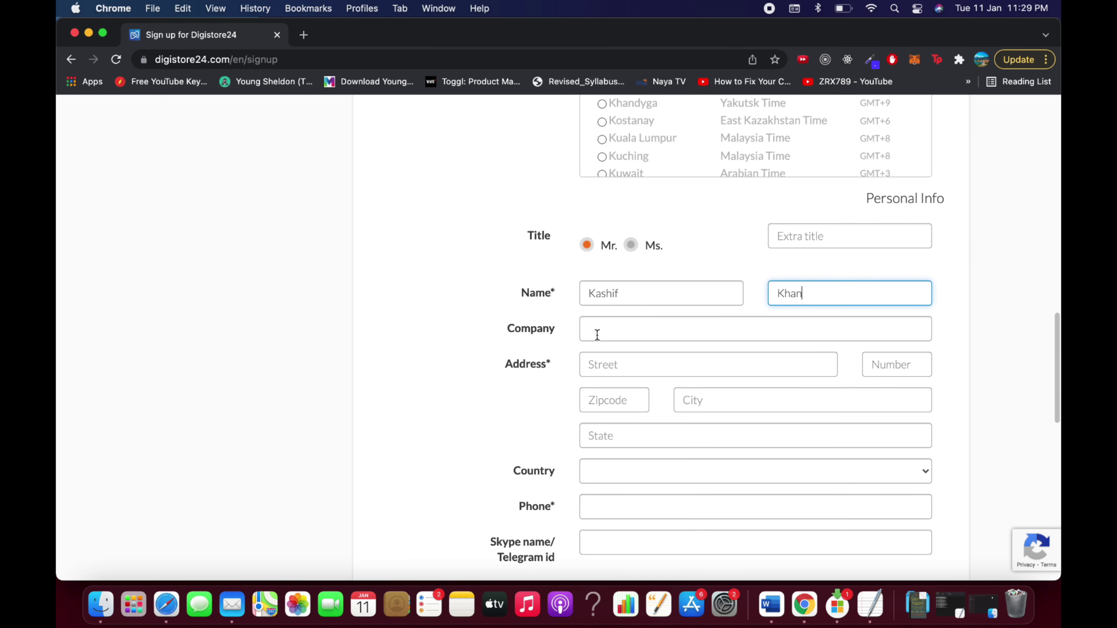
scroll(604, 336, down, 1)
click(628, 330)
text(Islamabad)
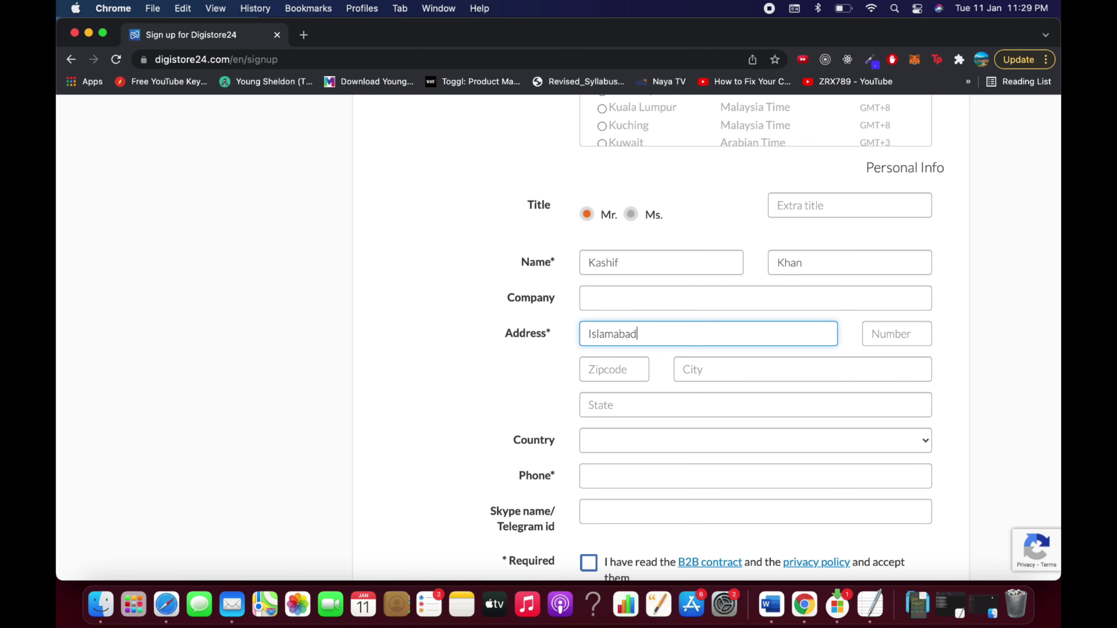
scroll(507, 371, down, 4)
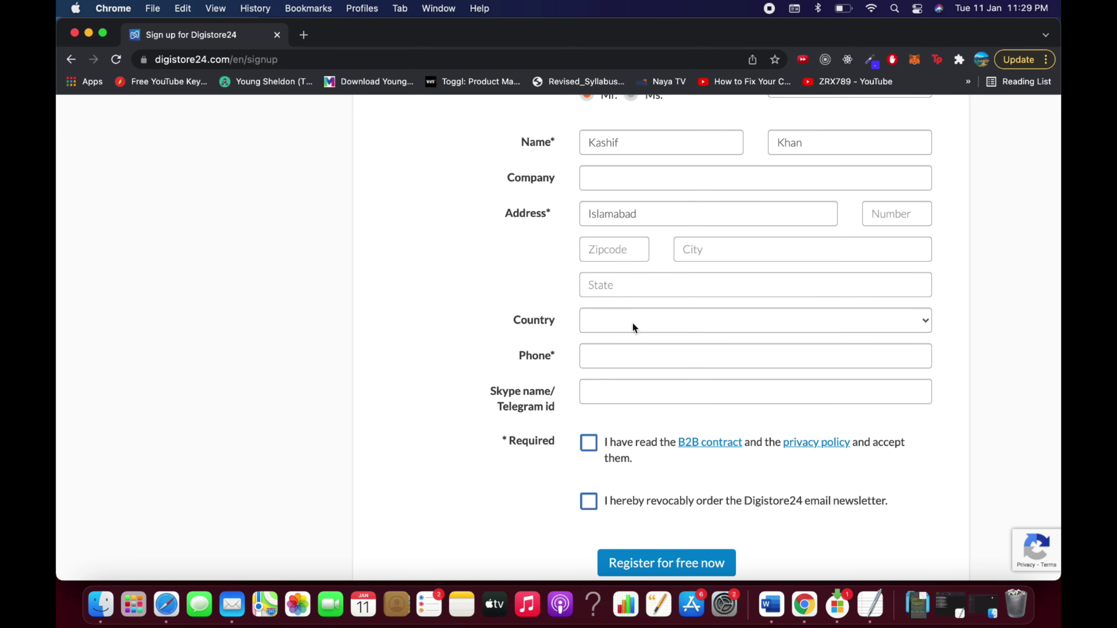
click(632, 323)
- Select Pakistan as the country and type the account holder's phone number
click(414, 306)
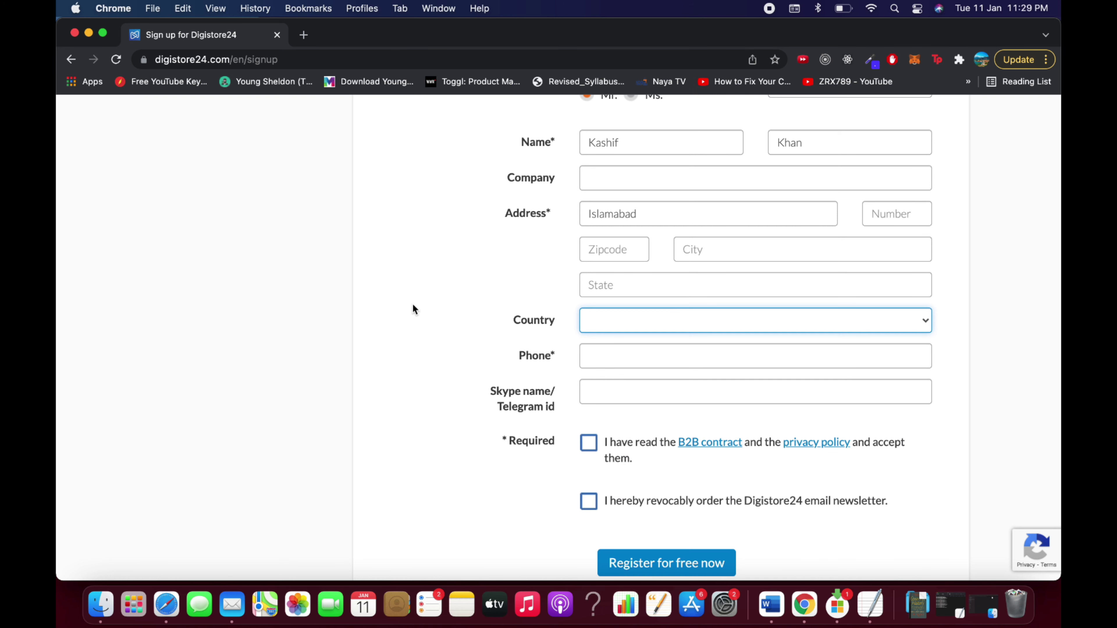
click(679, 324)
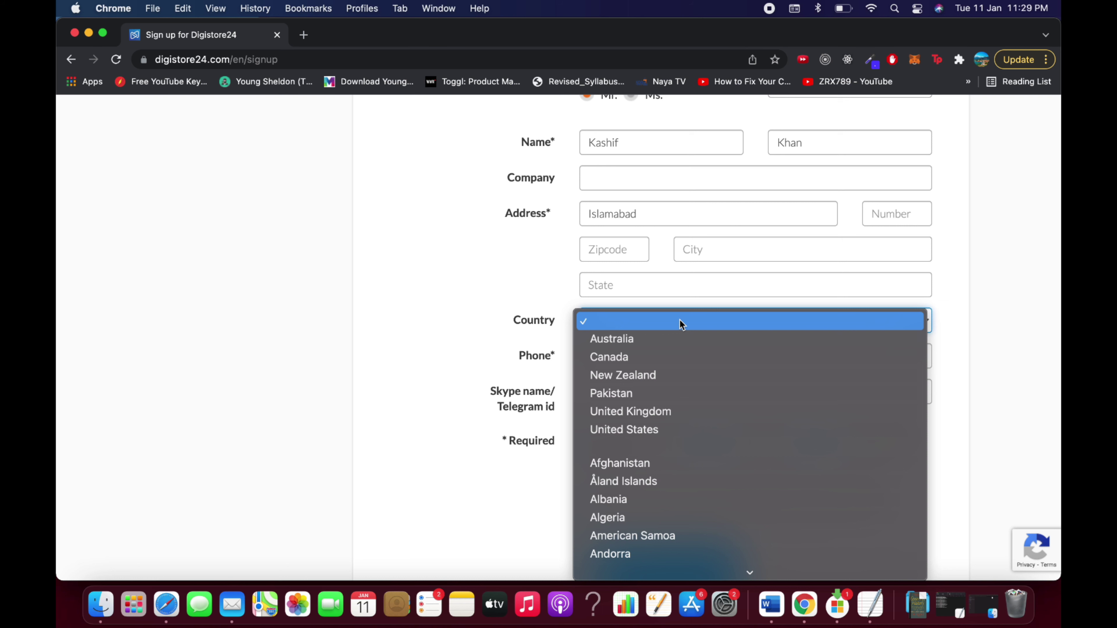
key(p)
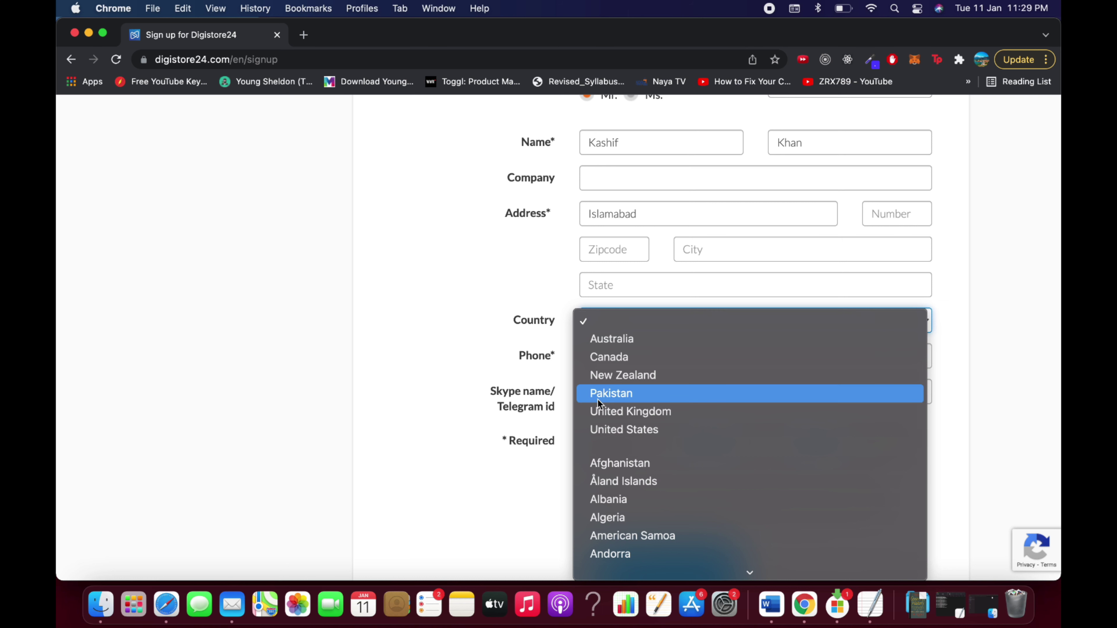
click(612, 395)
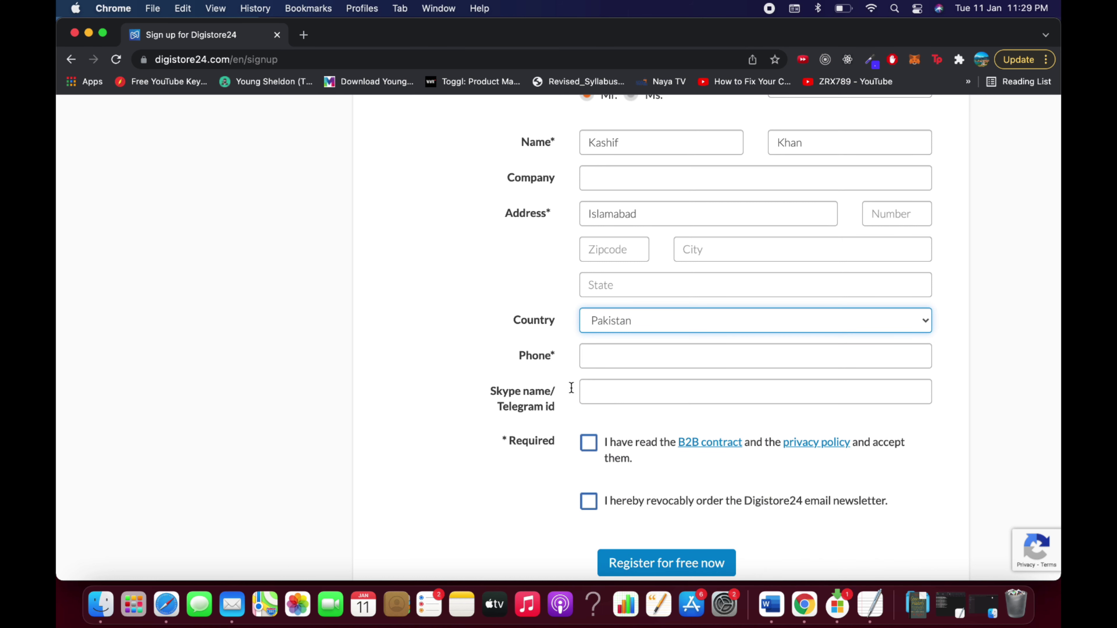
click(599, 363)
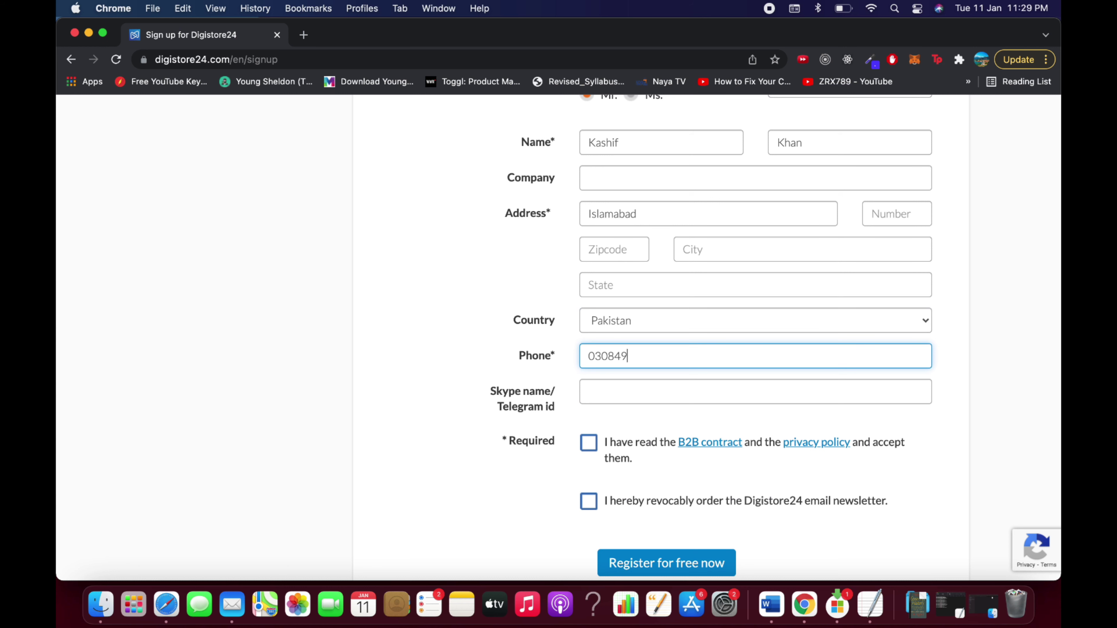
- Tick the B2B contract and privacy policy box, reviewing the contract in a separate tab
scroll(452, 356, down, 5)
click(589, 230)
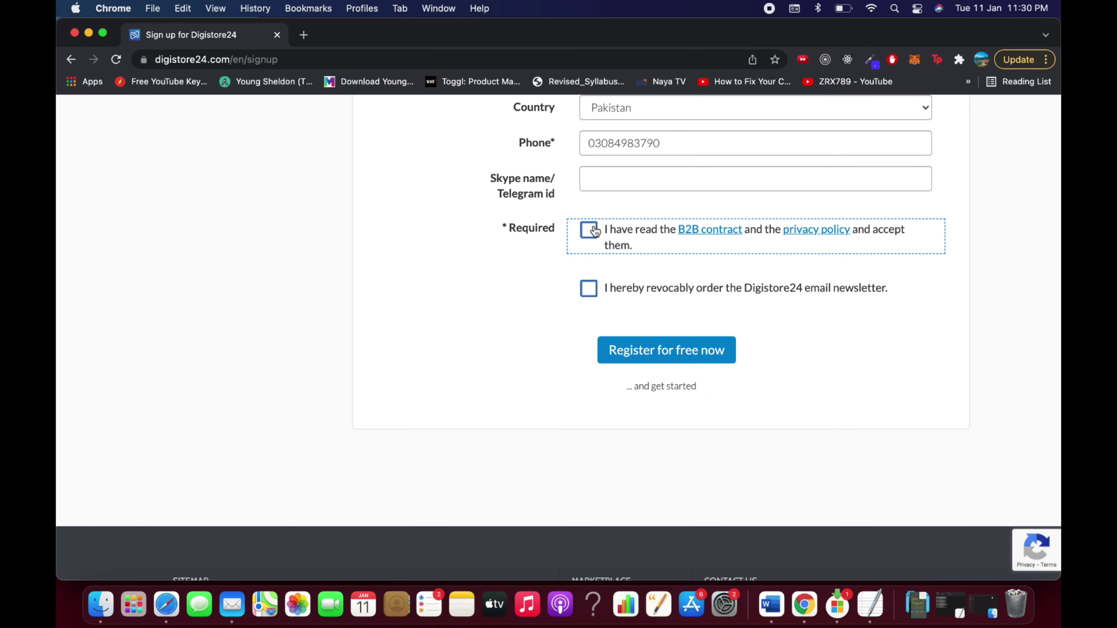
click(589, 229)
right_click(729, 228)
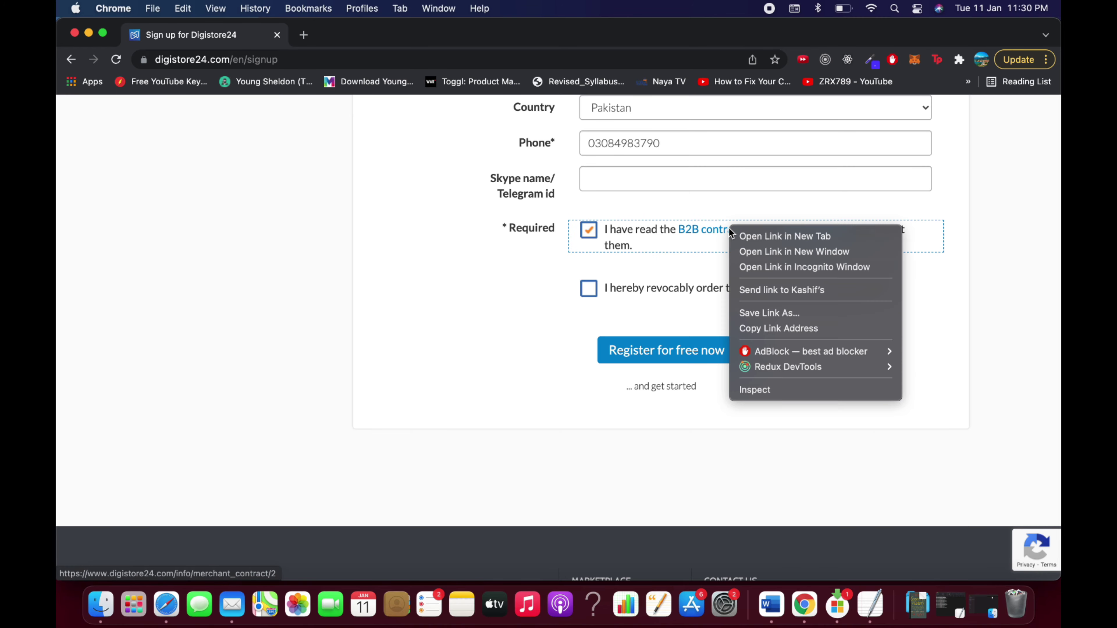
click(744, 237)
key(ctrl+Tab)
scroll(385, 288, down, 20)
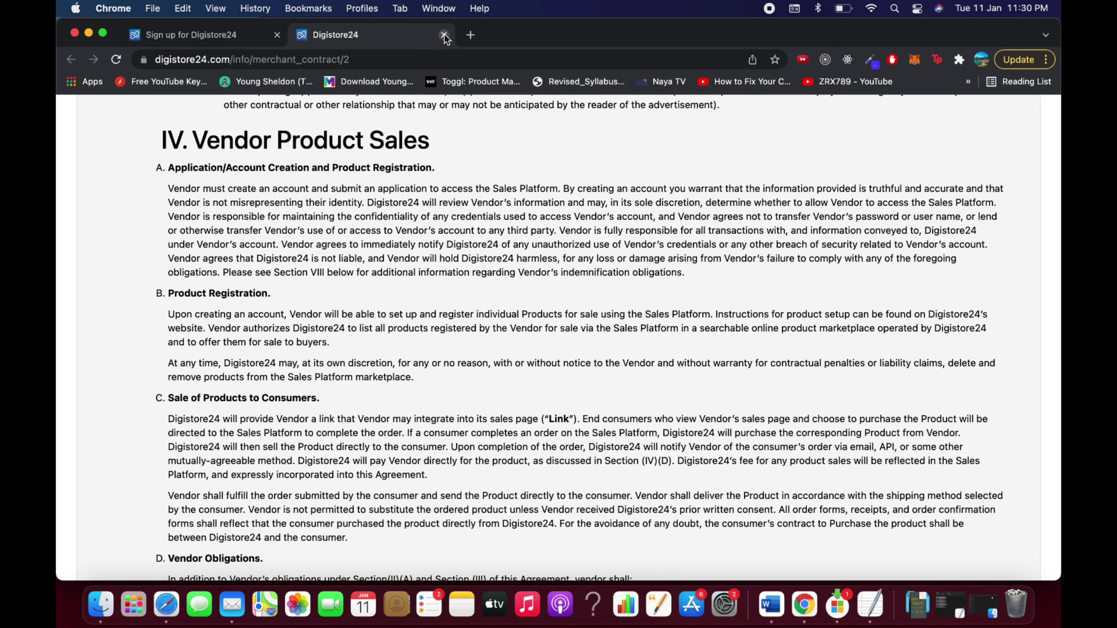
click(445, 35)
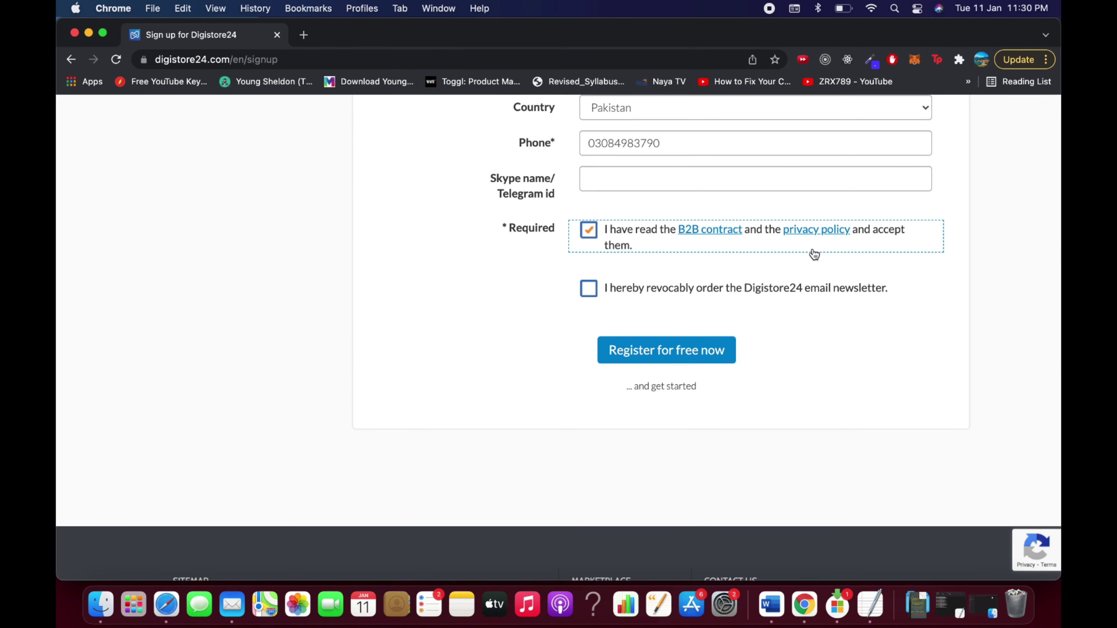
scroll(693, 294, up, 6)
scroll(696, 294, down, 6)
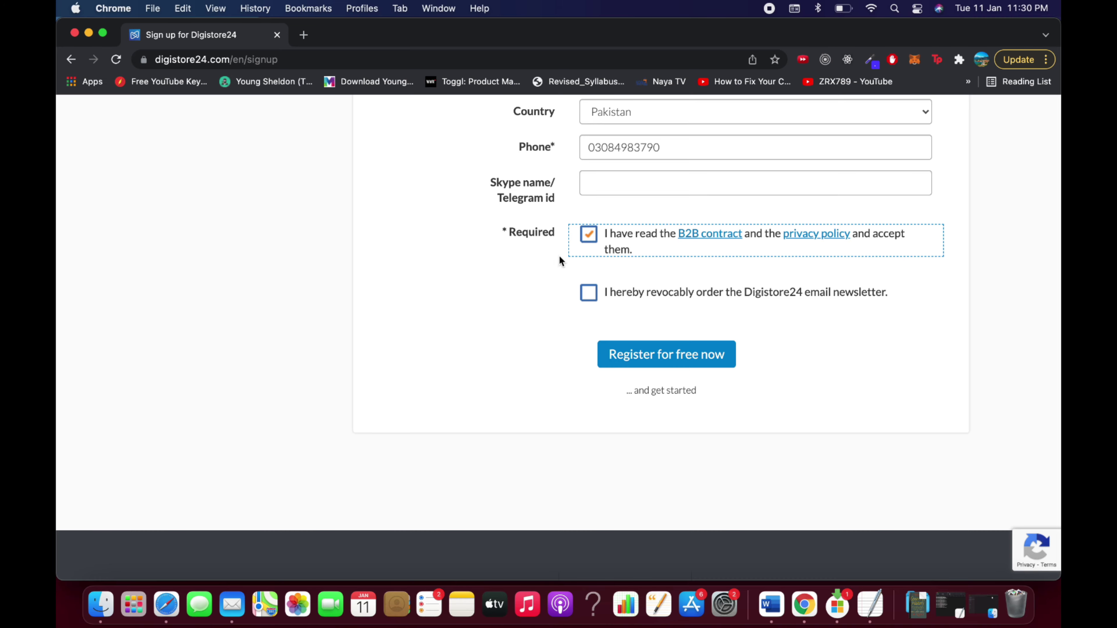
- Submit the Register for free now form, which returns a 'That did not work' error
scroll(559, 256, up, 10)
scroll(635, 158, up, 15)
scroll(512, 241, down, 8)
scroll(511, 241, down, 8)
scroll(456, 392, down, 17)
scroll(539, 339, up, 3)
click(610, 346)
click(677, 339)
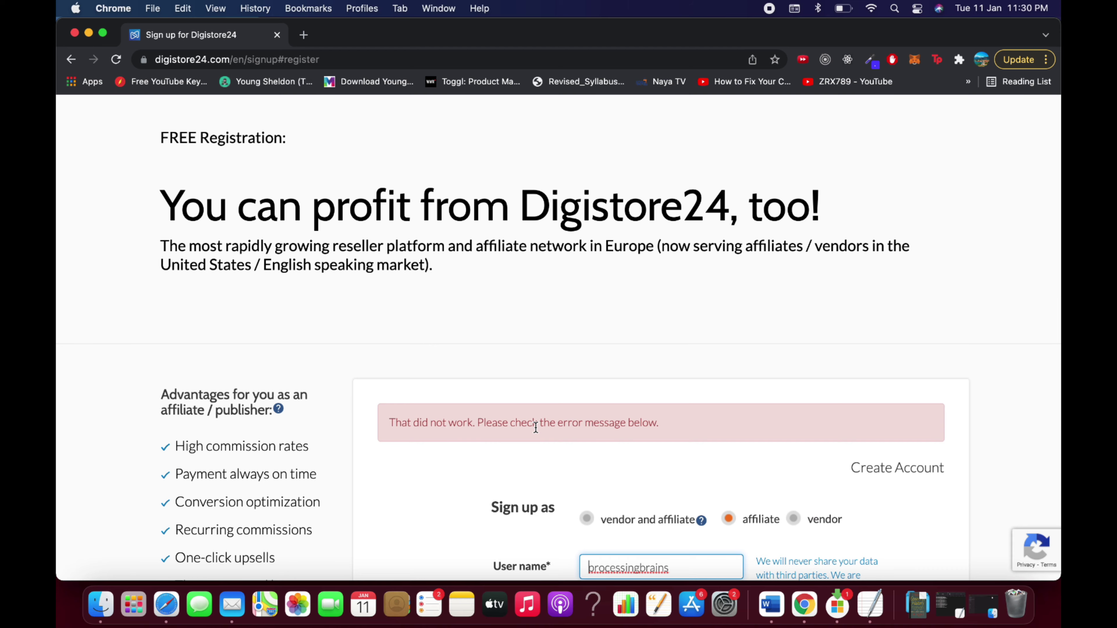
- Fill in the flagged street number, postal code and city of the account holder's address
scroll(534, 426, down, 15)
scroll(535, 432, down, 5)
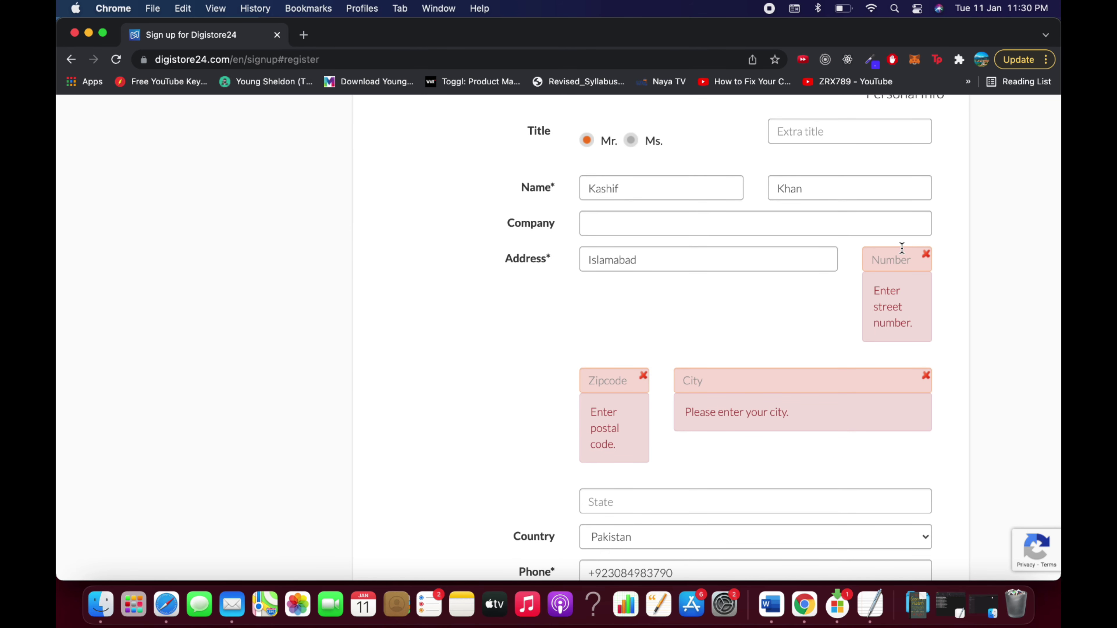
click(895, 263)
text(35)
click(629, 376)
text(44000)
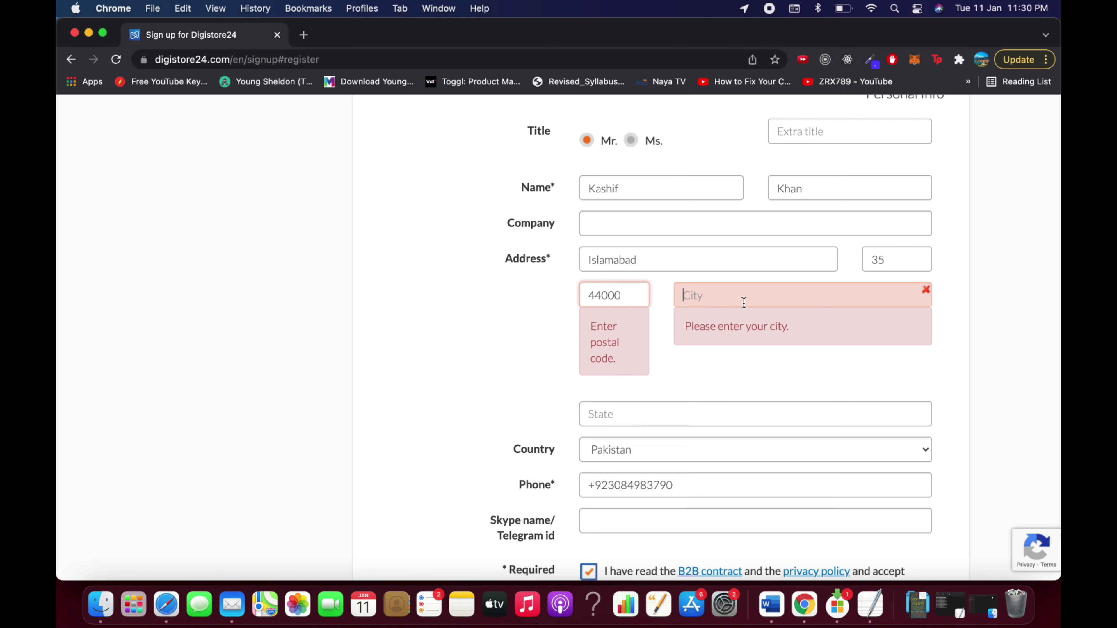
click(740, 302)
text(Islama)
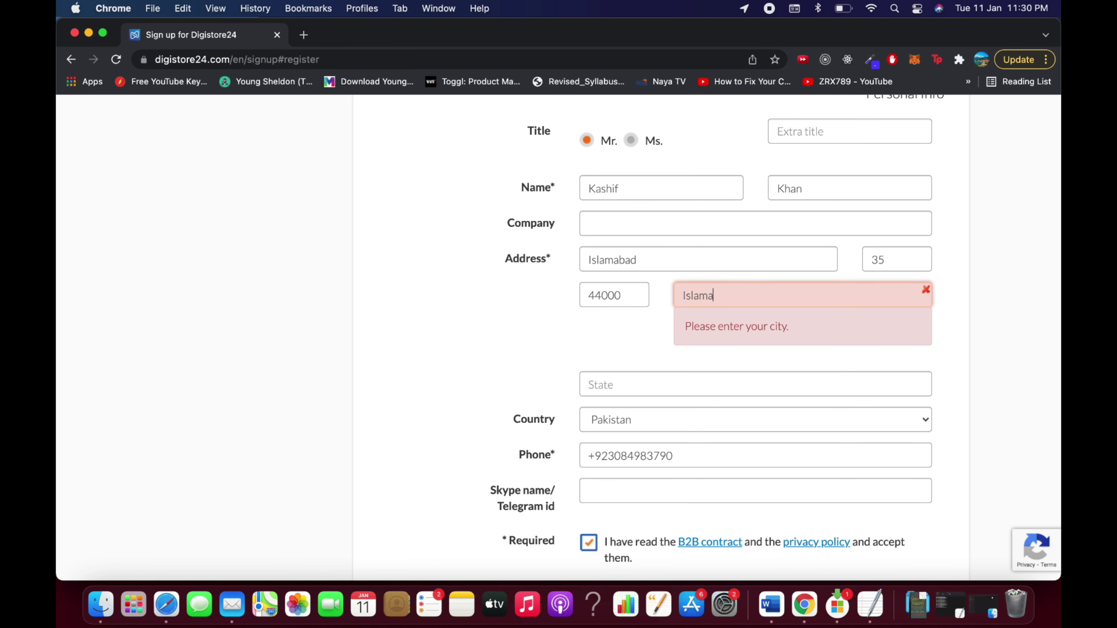
text(bad)
- Resubmit the registration form after completing the address details
scroll(487, 316, down, 4)
scroll(487, 316, up, 7)
scroll(487, 319, up, 3)
scroll(487, 315, up, 4)
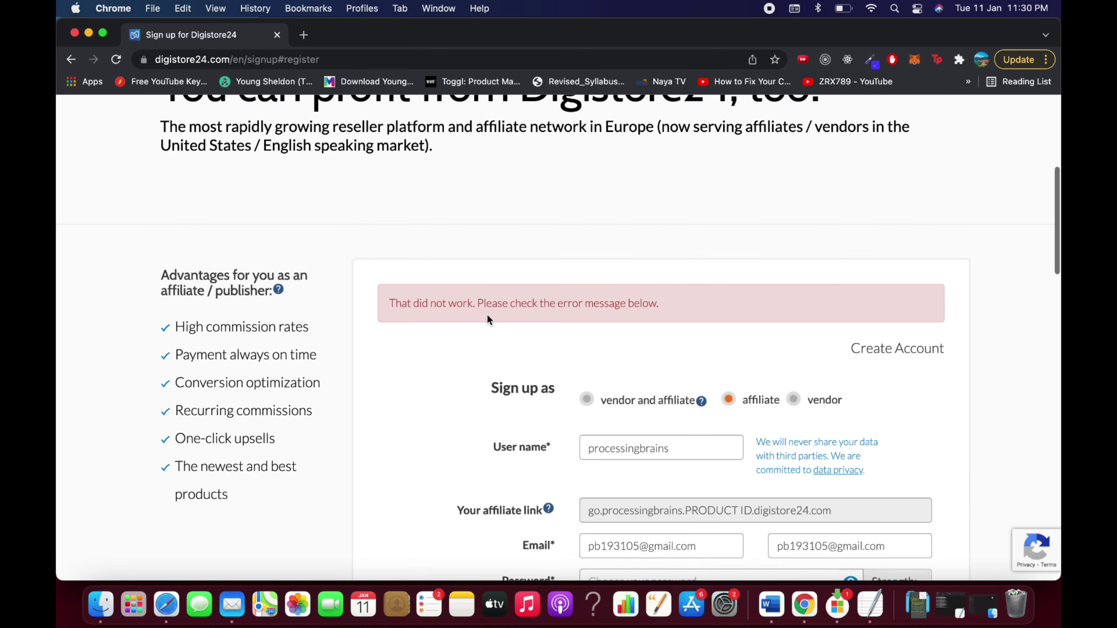
scroll(487, 314, down, 20)
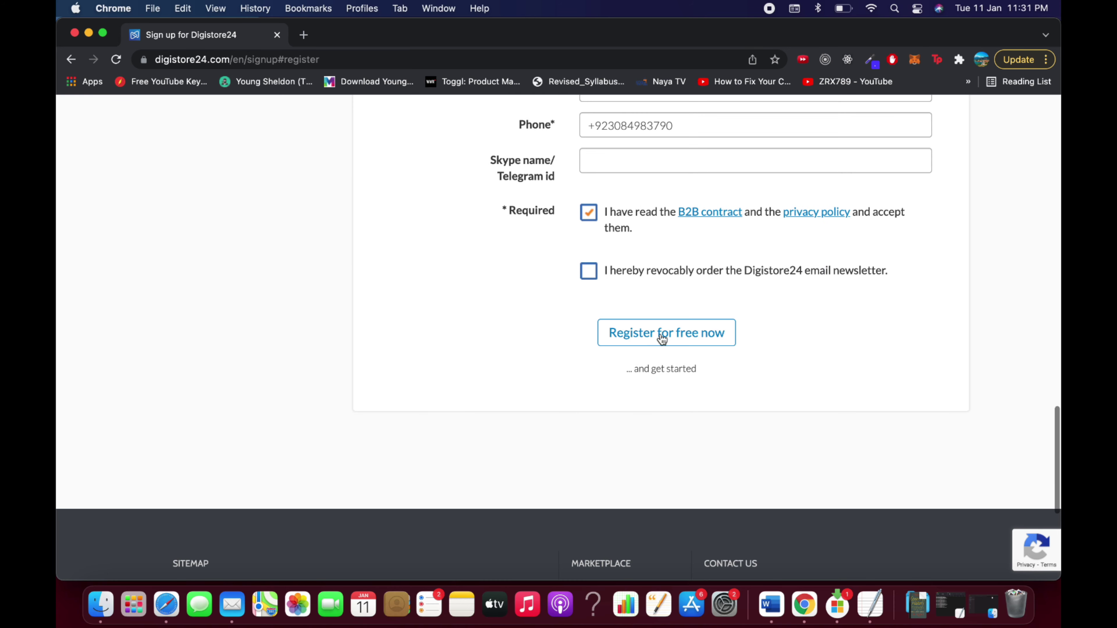
click(689, 339)
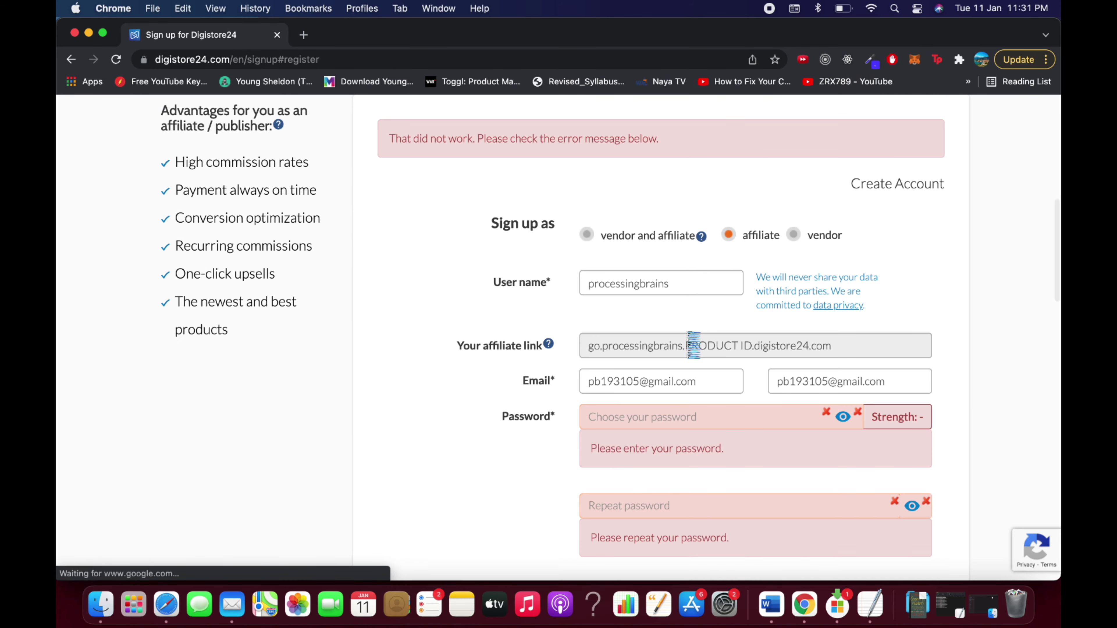
- Re-enter the cleared password in both password fields and submit the registration
scroll(691, 344, down, 1)
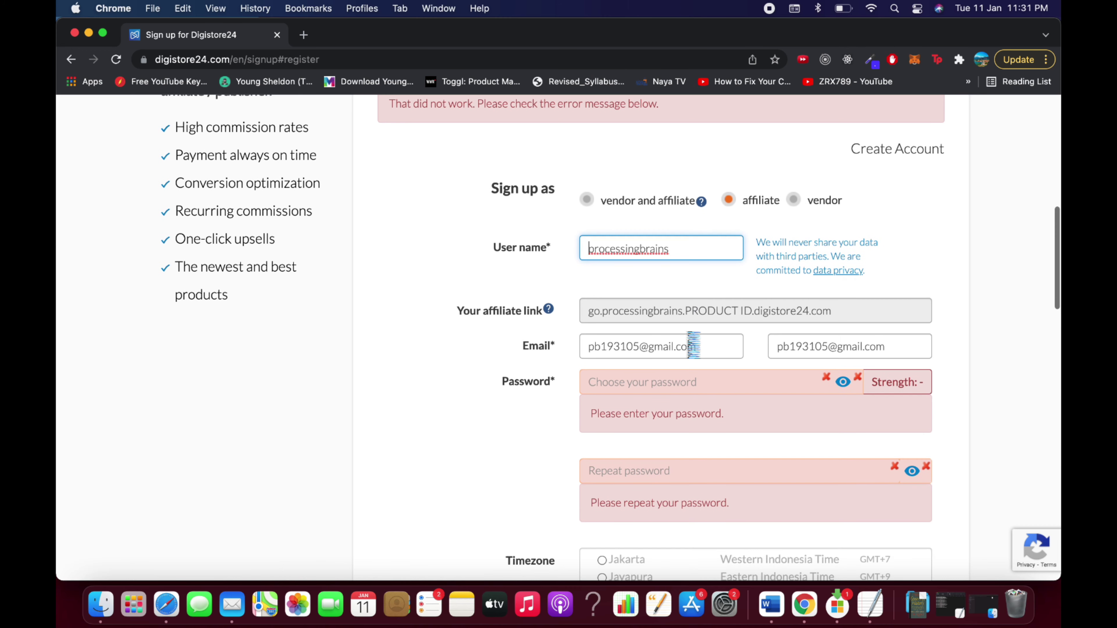
click(675, 382)
text(********)
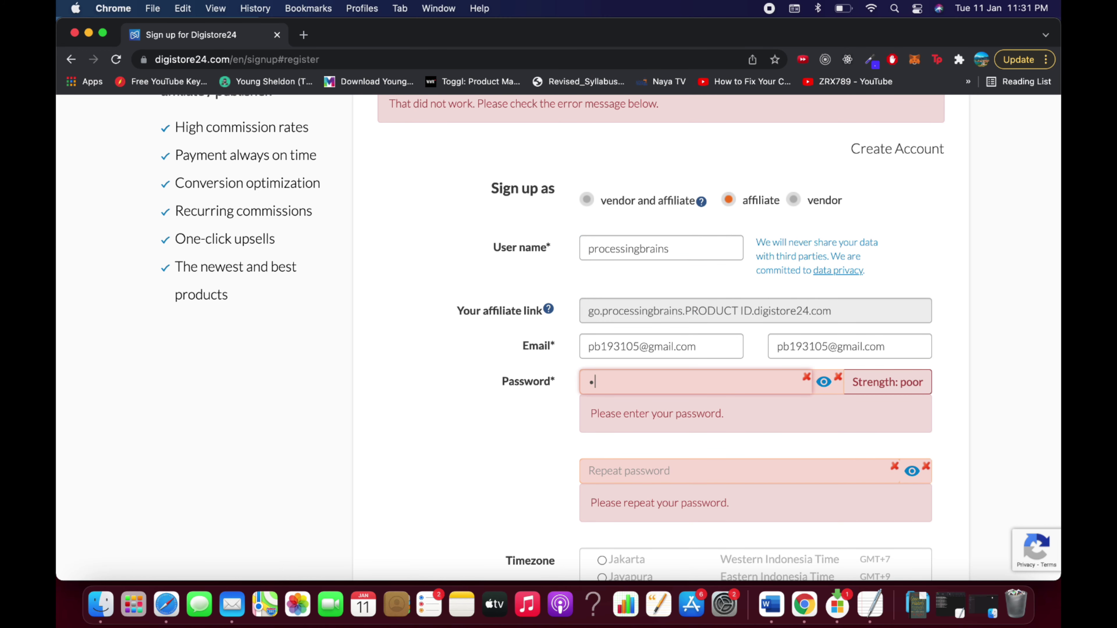
text(***)
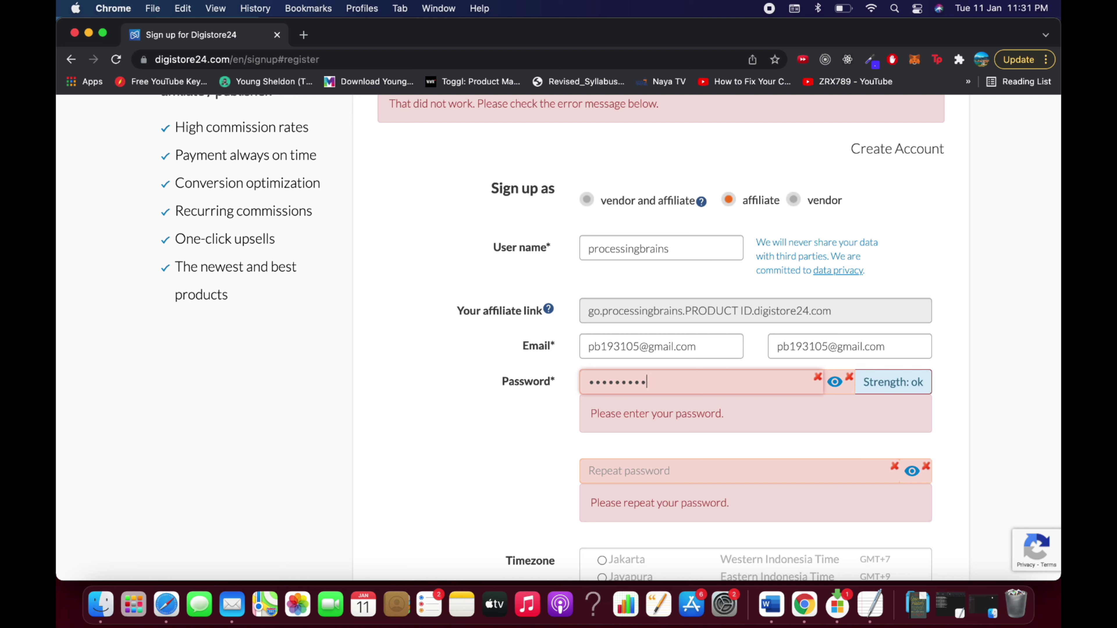
click(669, 474)
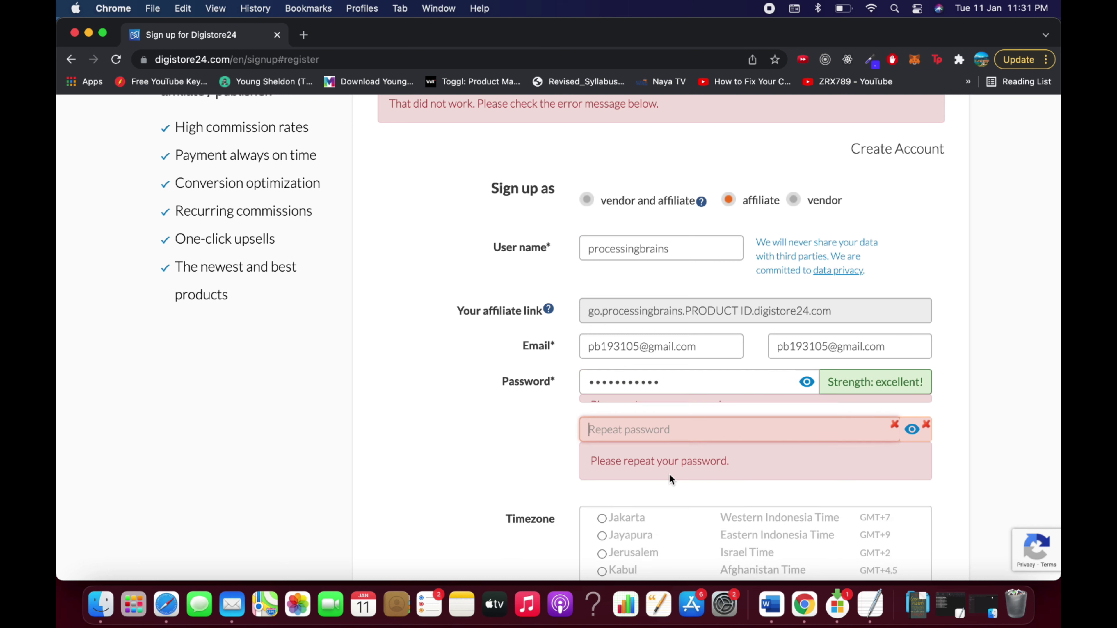
text(************)
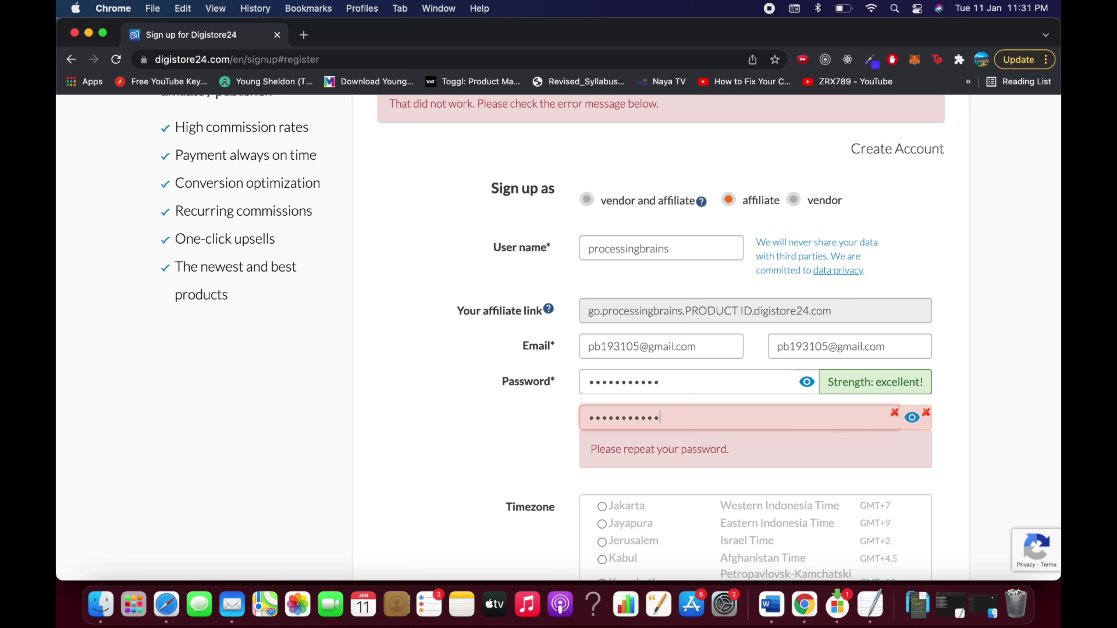
scroll(411, 444, down, 10)
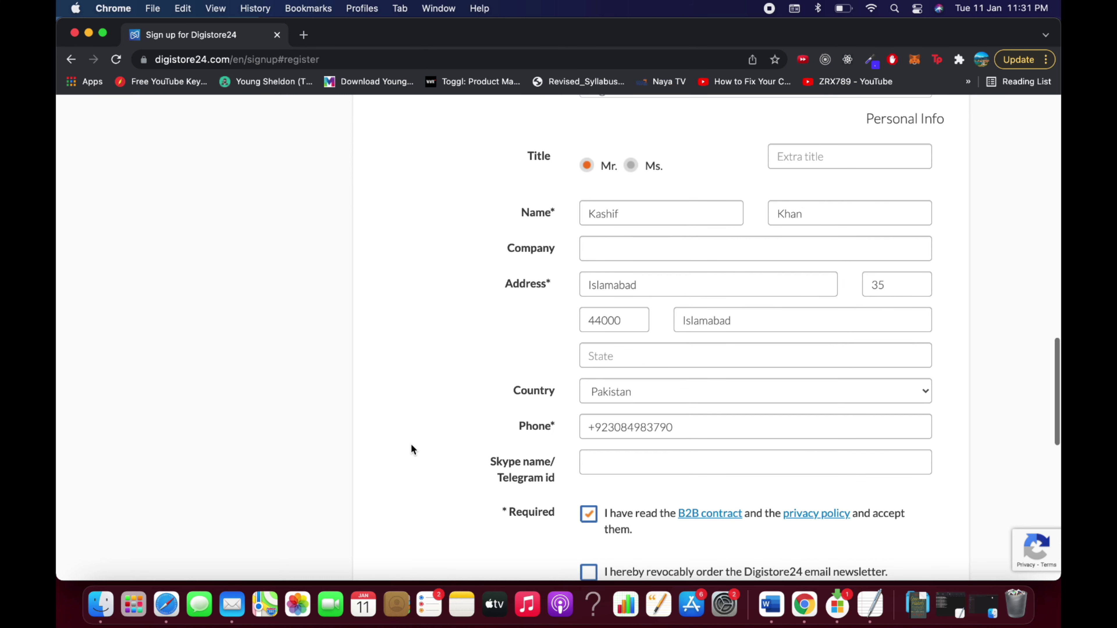
scroll(410, 444, down, 8)
click(687, 266)
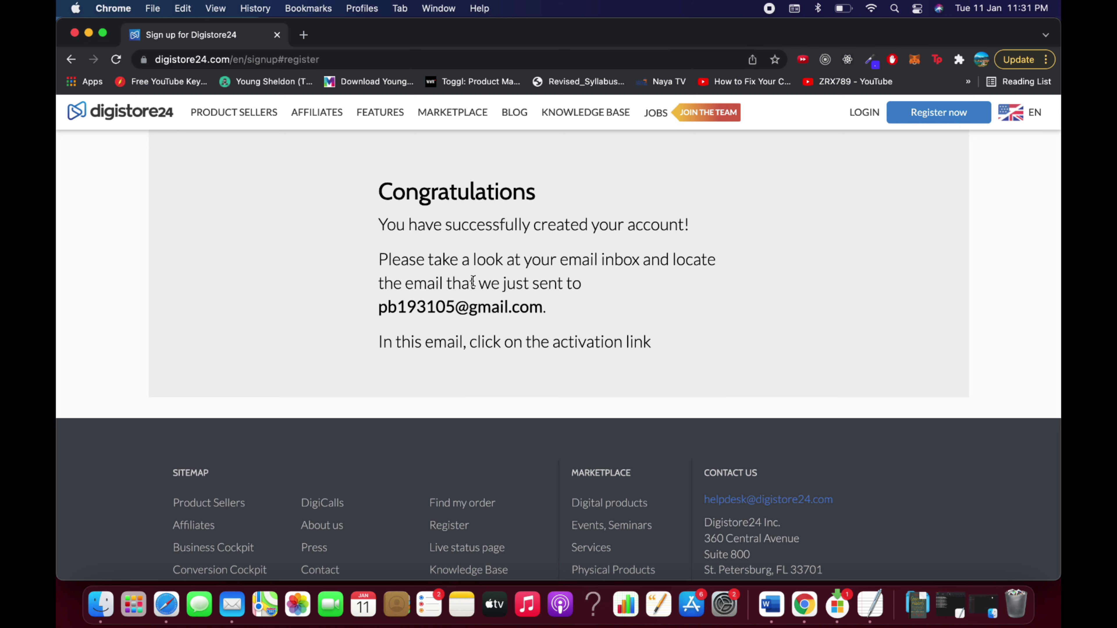
- Load Gmail in a new tab and open Digistore24's 'Please confirm your email address' message
scroll(487, 375, up, 1)
click(303, 34)
text(gm)
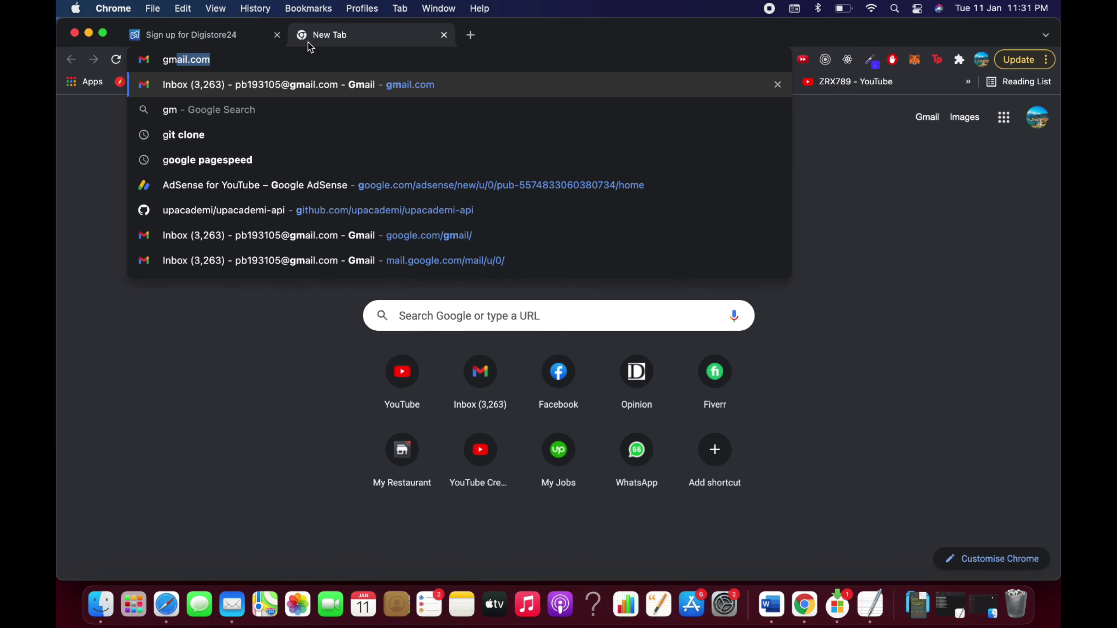
key(Return)
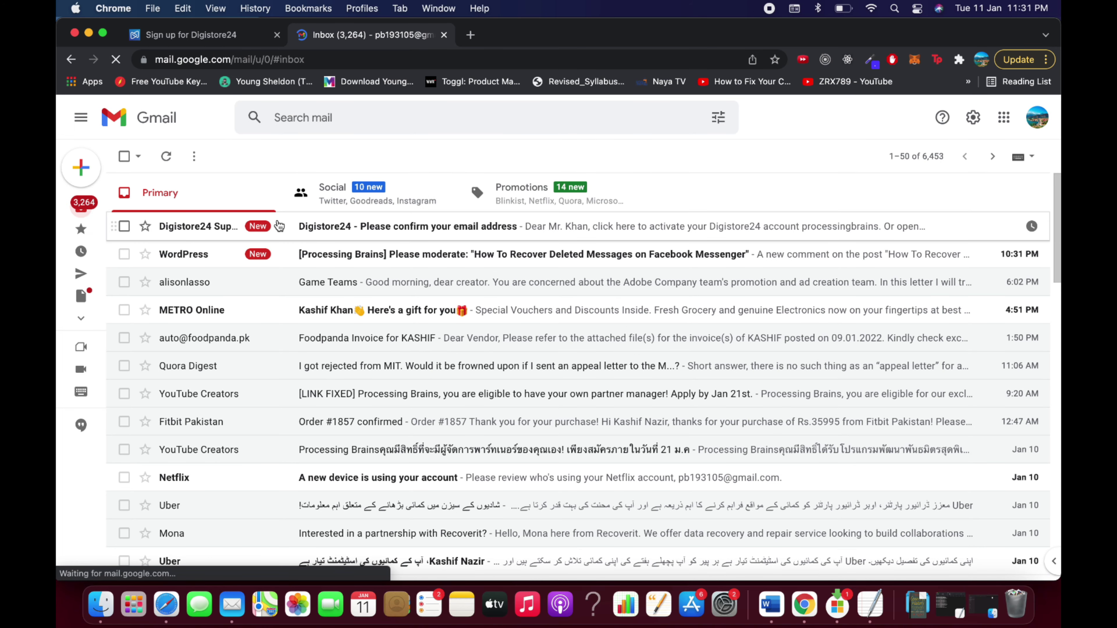
click(339, 227)
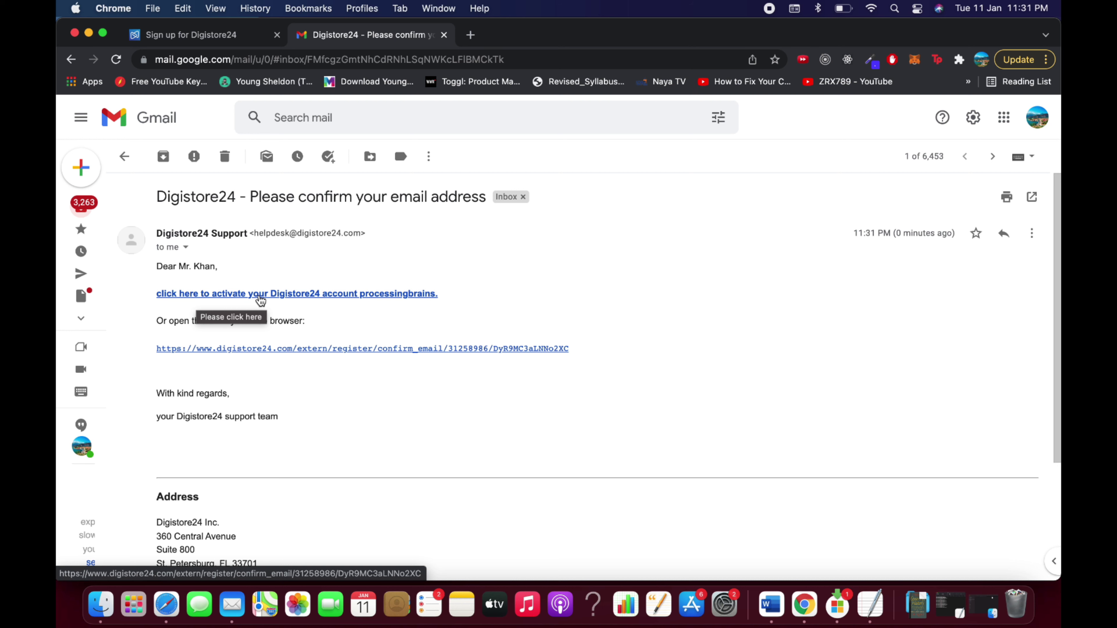
- Follow the activation link and confirm the email address by entering the account password
click(260, 294)
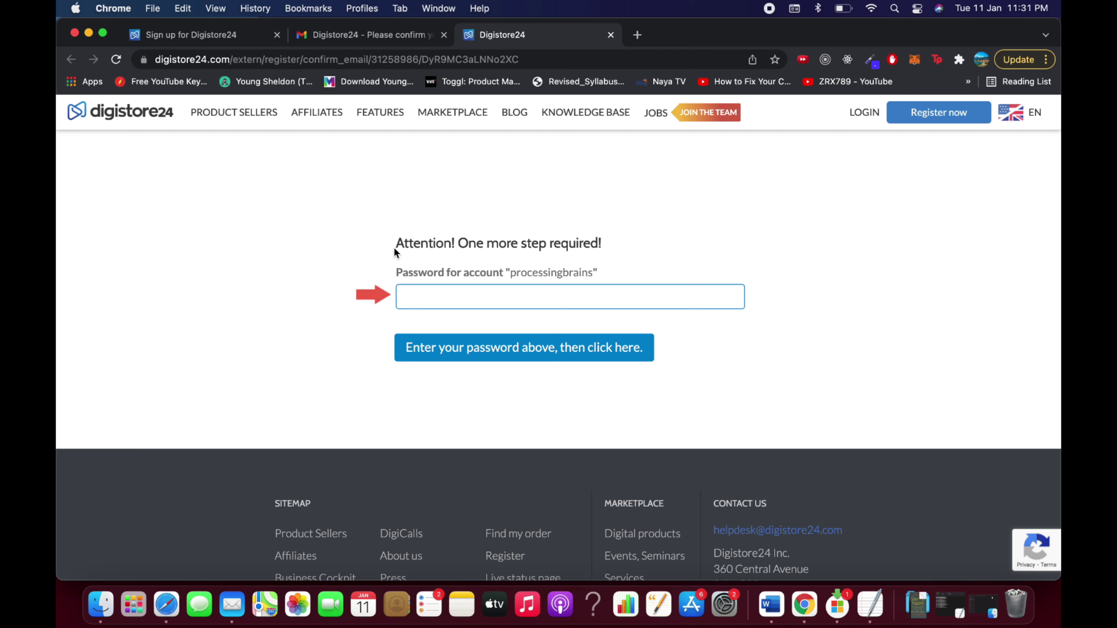
click(430, 288)
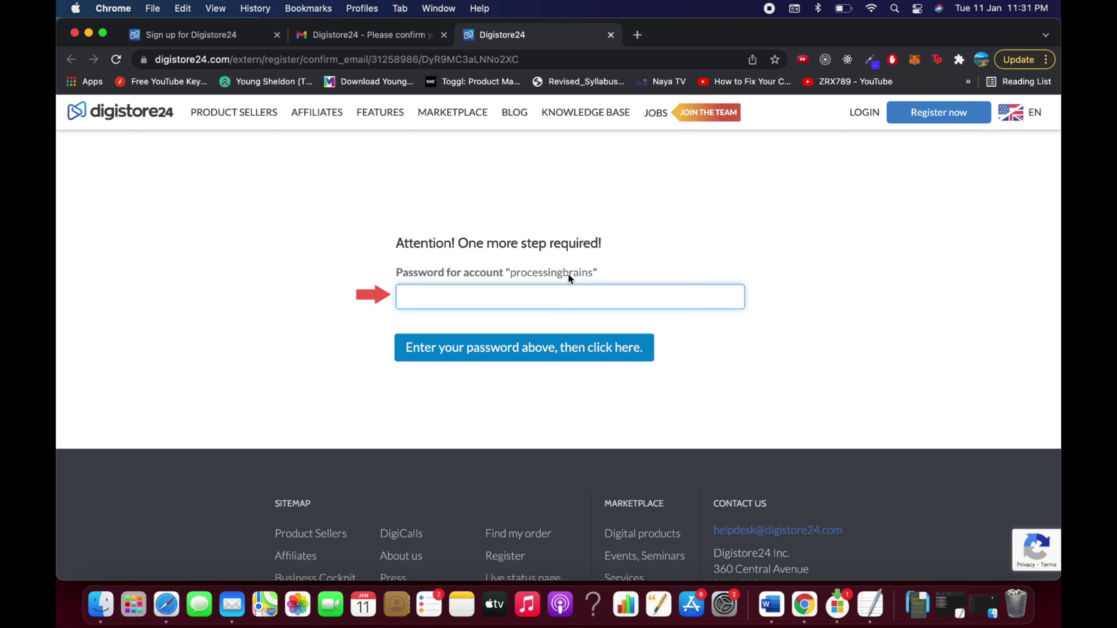
text(•••••••••••)
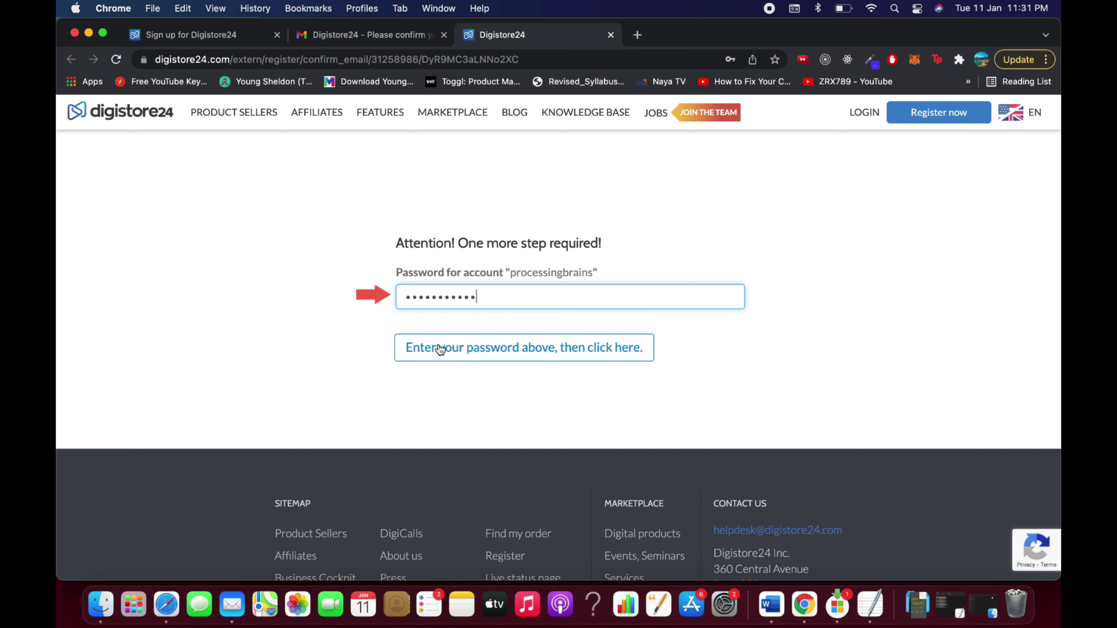
click(528, 351)
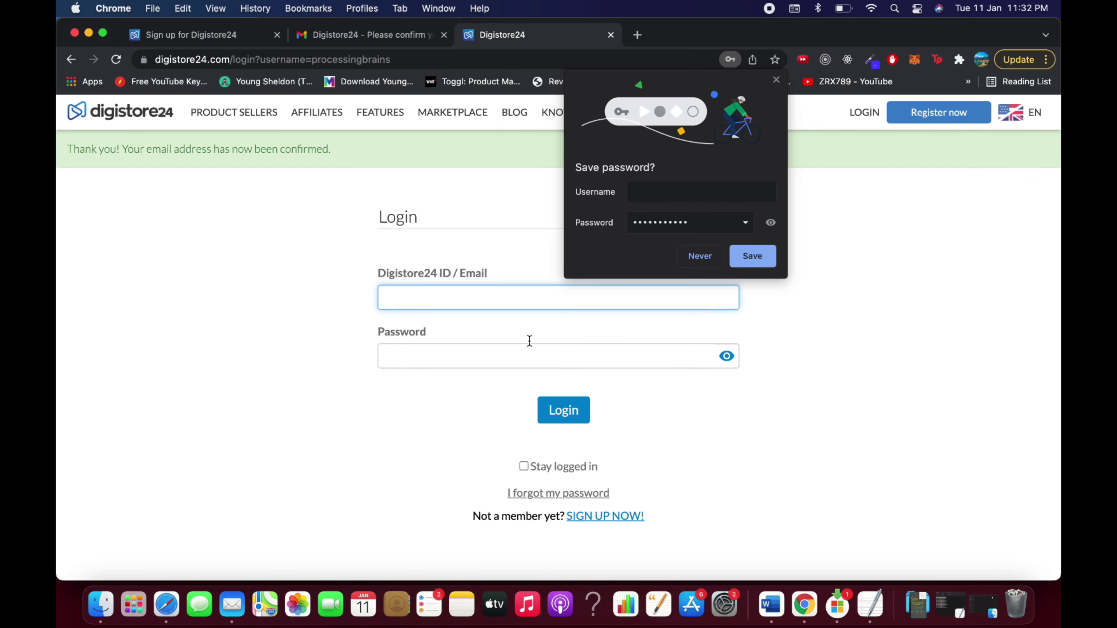
- Dismiss the save-password prompt and attempt login with the account ID and password
click(776, 80)
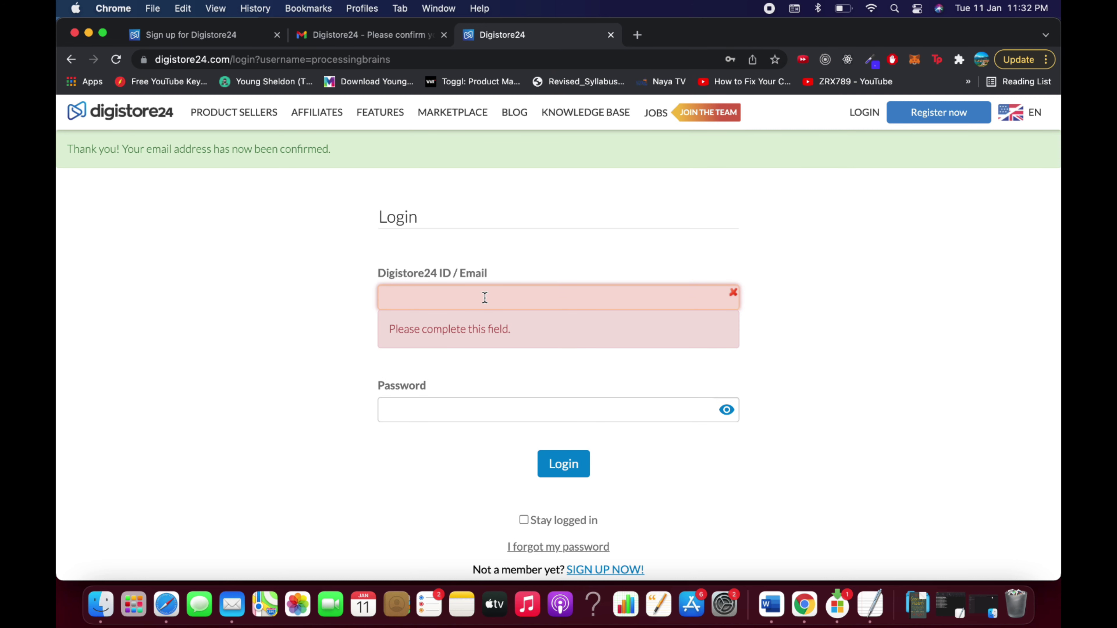
text(processingbrain)
click(454, 404)
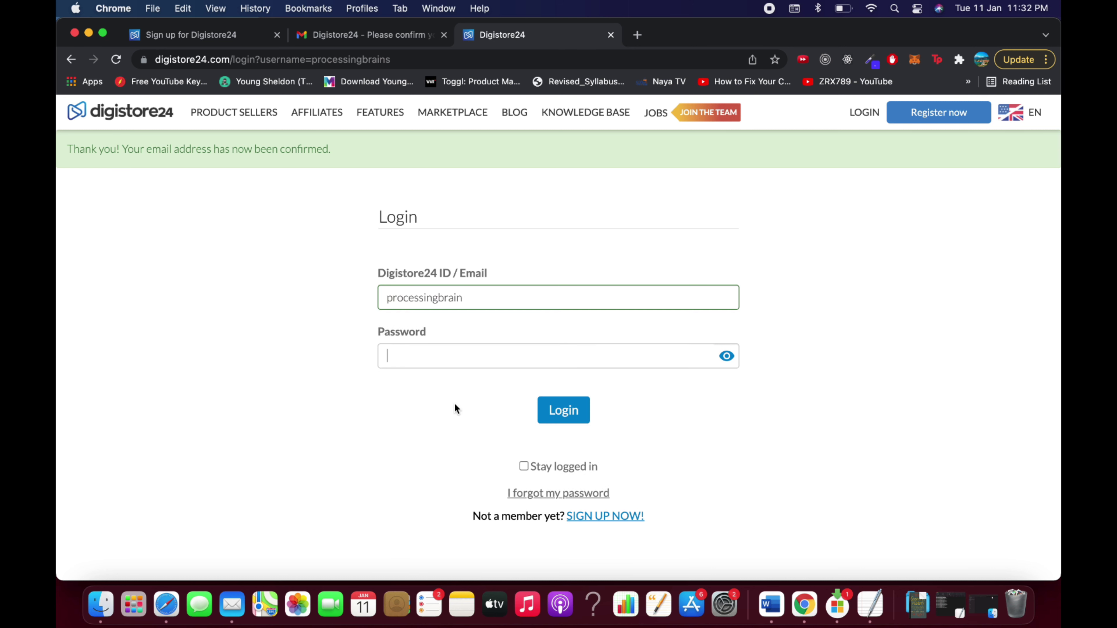
text(••••••••••••)
click(570, 410)
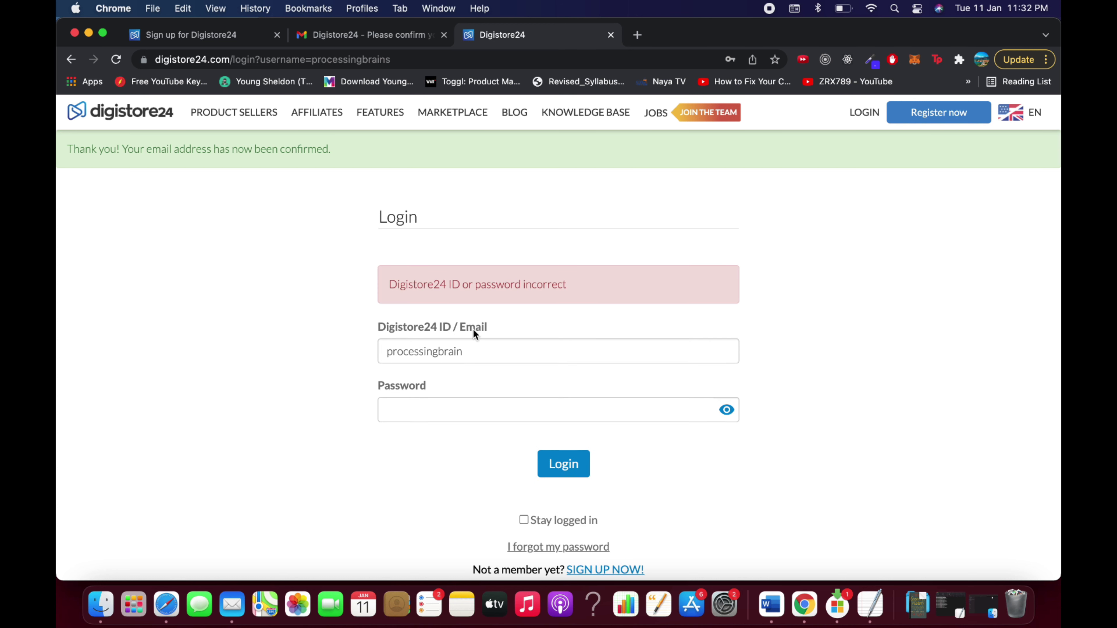
- Retry the login using the account's e-mail address and password instead of the ID
double_click(490, 355)
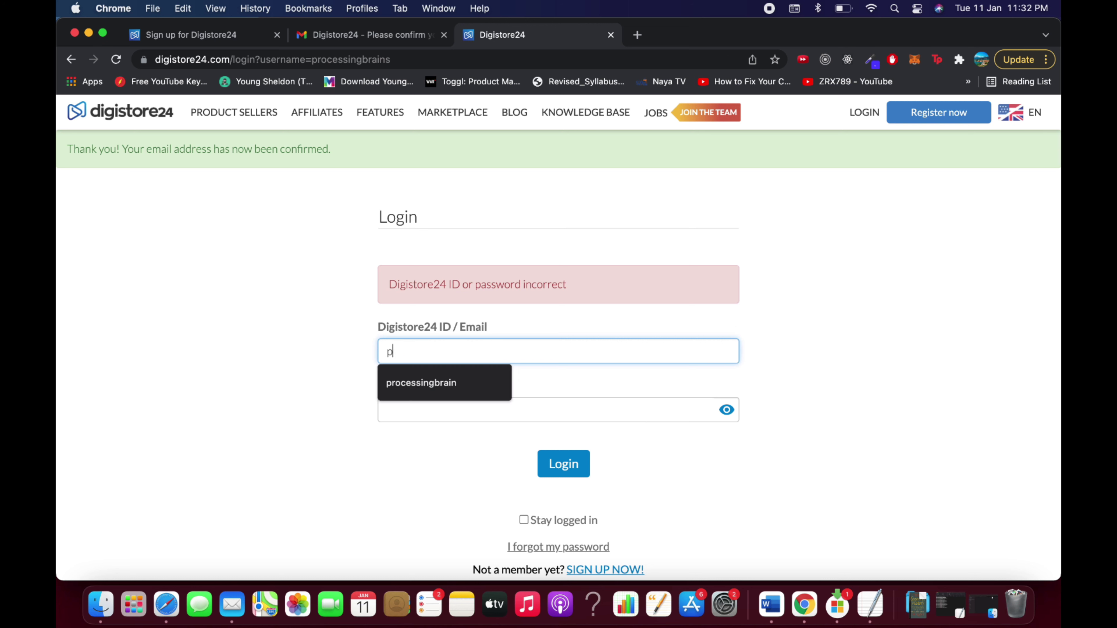
key(Tab)
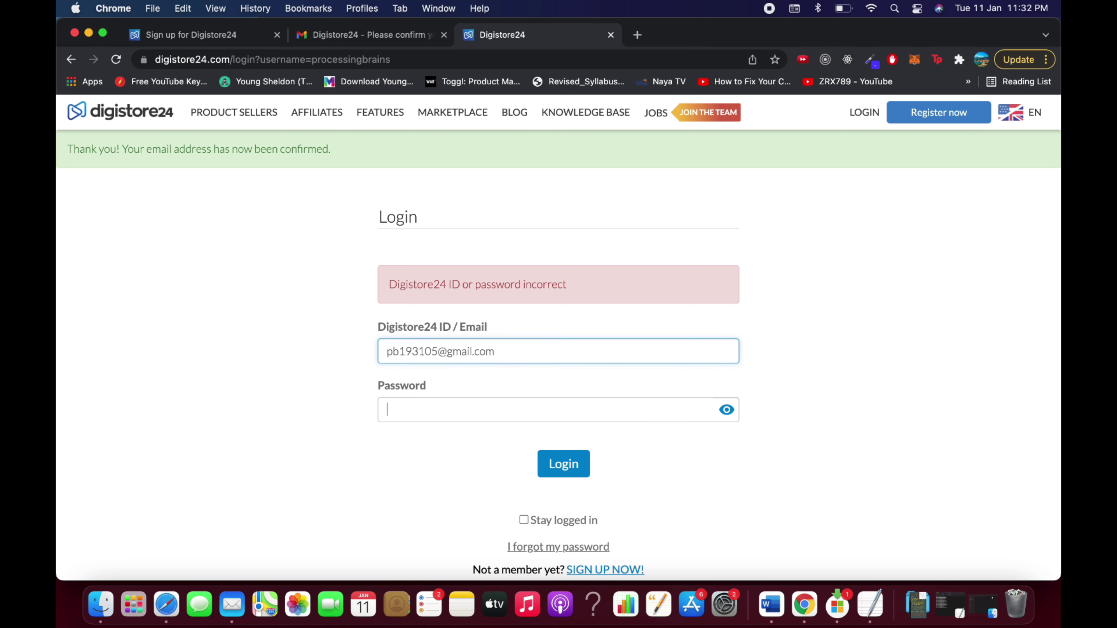
text(***********)
click(564, 474)
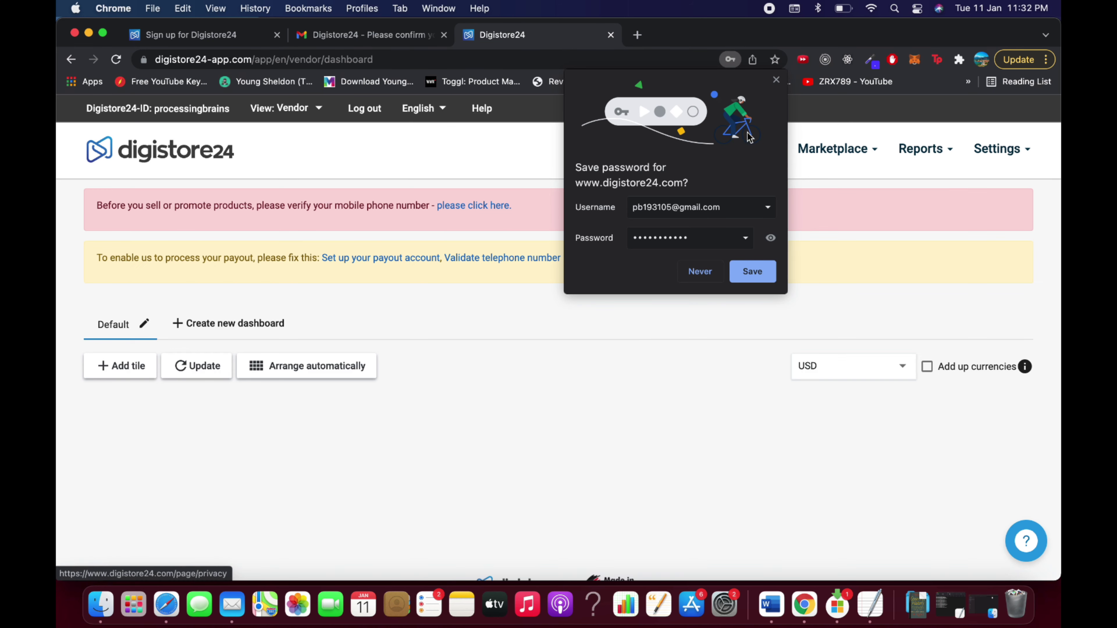
- Dismiss the save-password prompt and open the red banner's phone verification link in a new tab
click(777, 81)
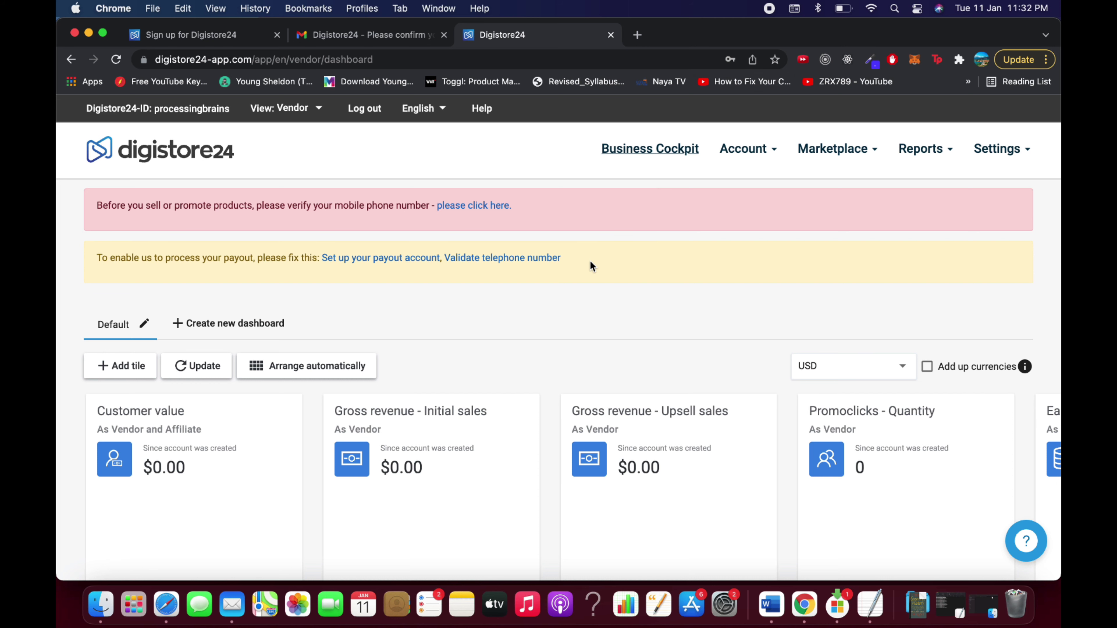
scroll(432, 338, down, 1)
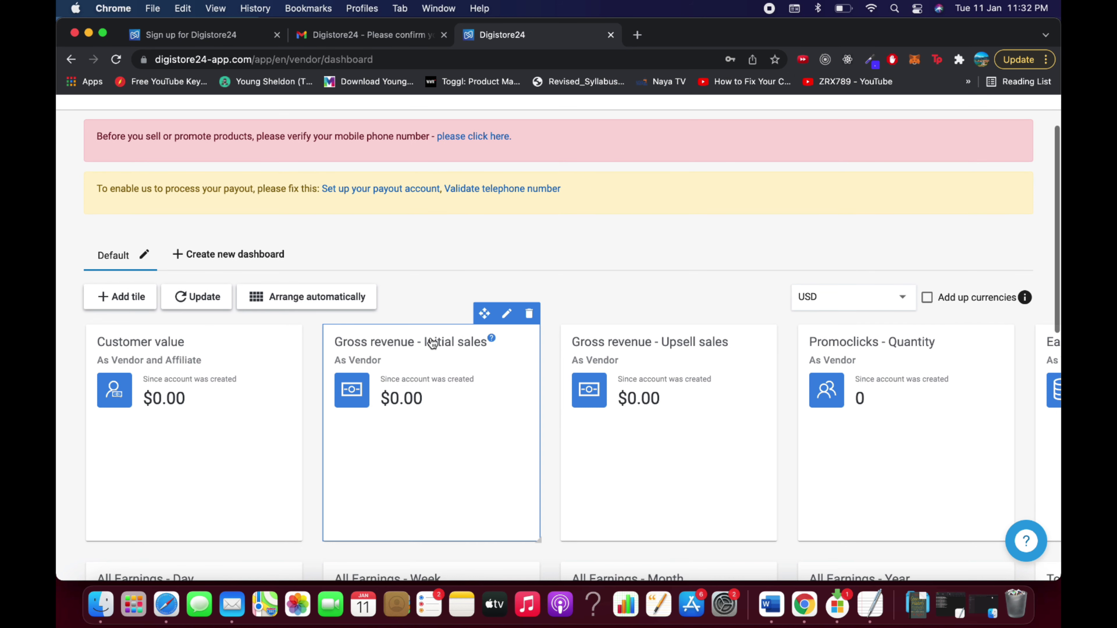
scroll(431, 338, up, 1)
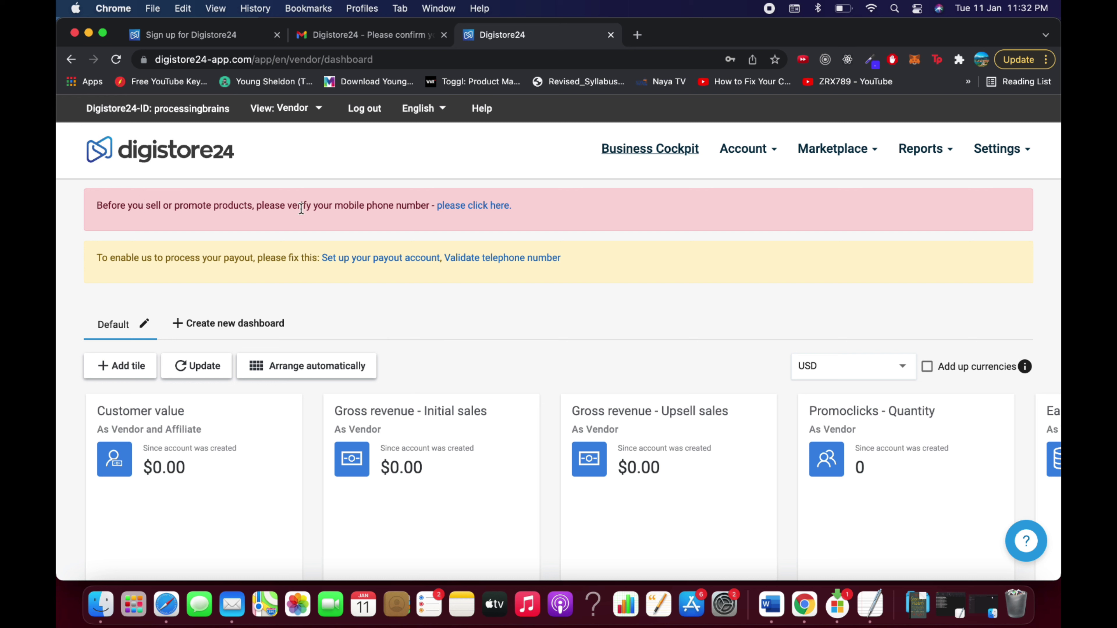
right_click(468, 205)
click(480, 211)
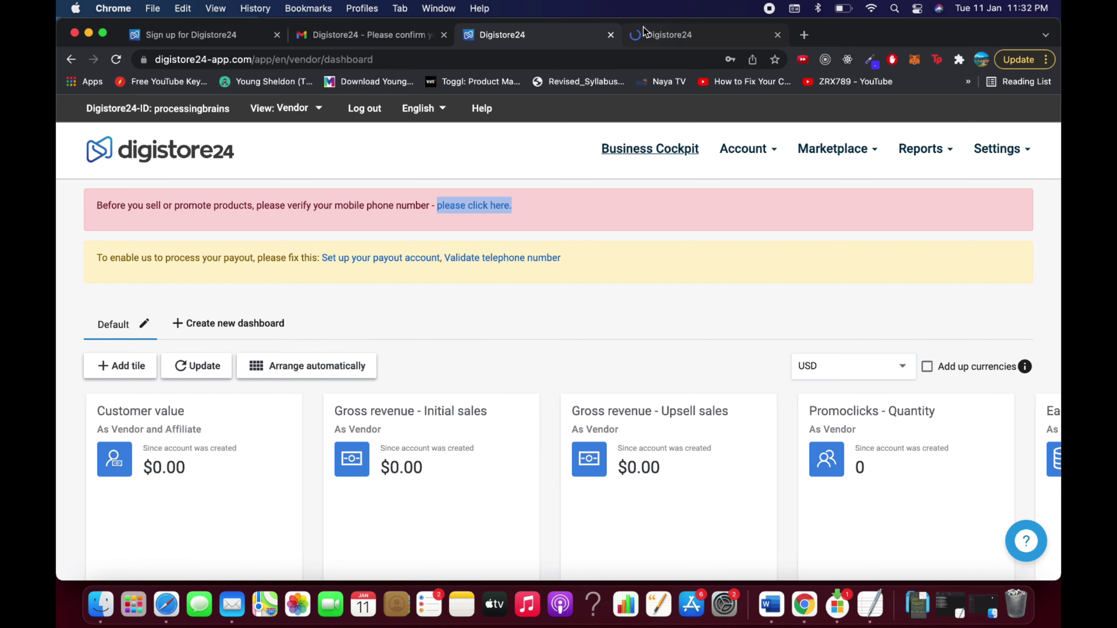
click(649, 36)
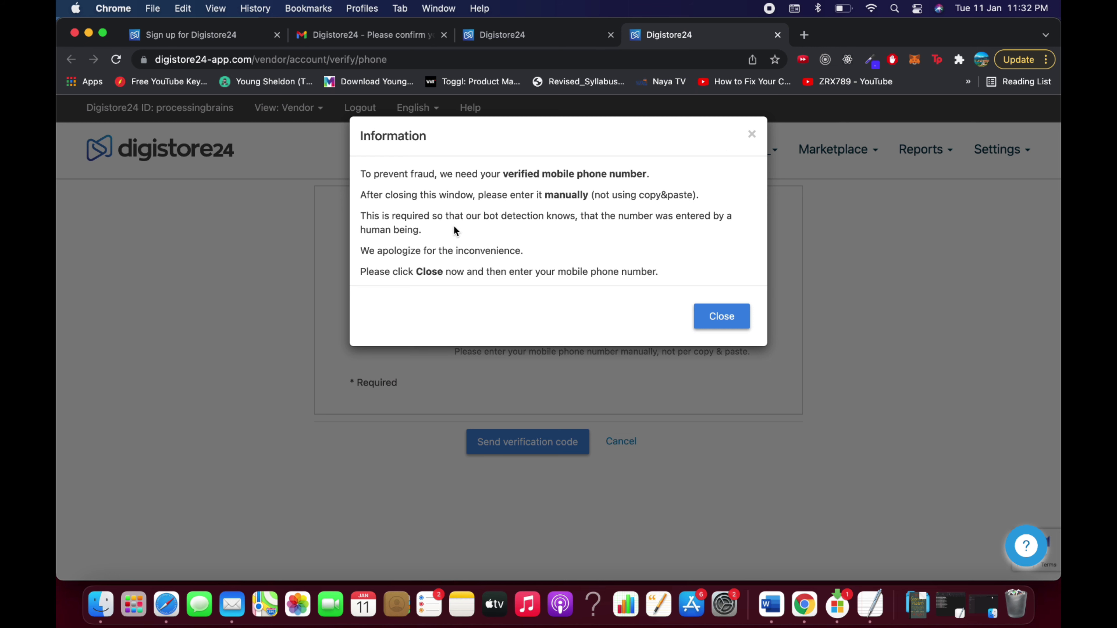
- Close the fraud-prevention notice, enter the Pakistan mobile number, and request an SMS verification code
click(751, 134)
click(488, 327)
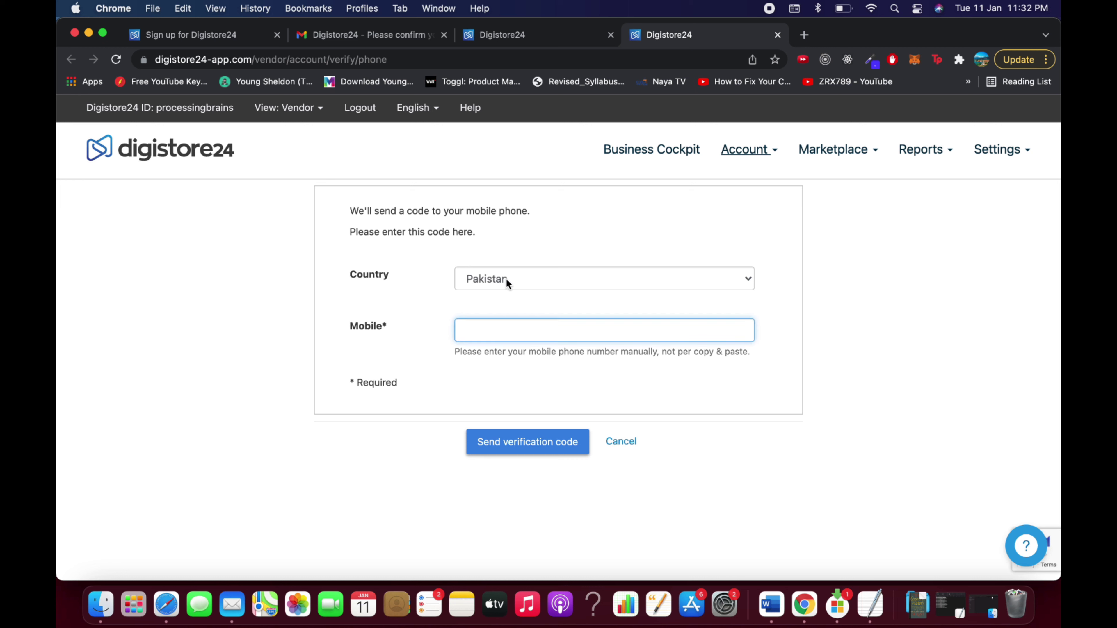
scroll(548, 379, down, 2)
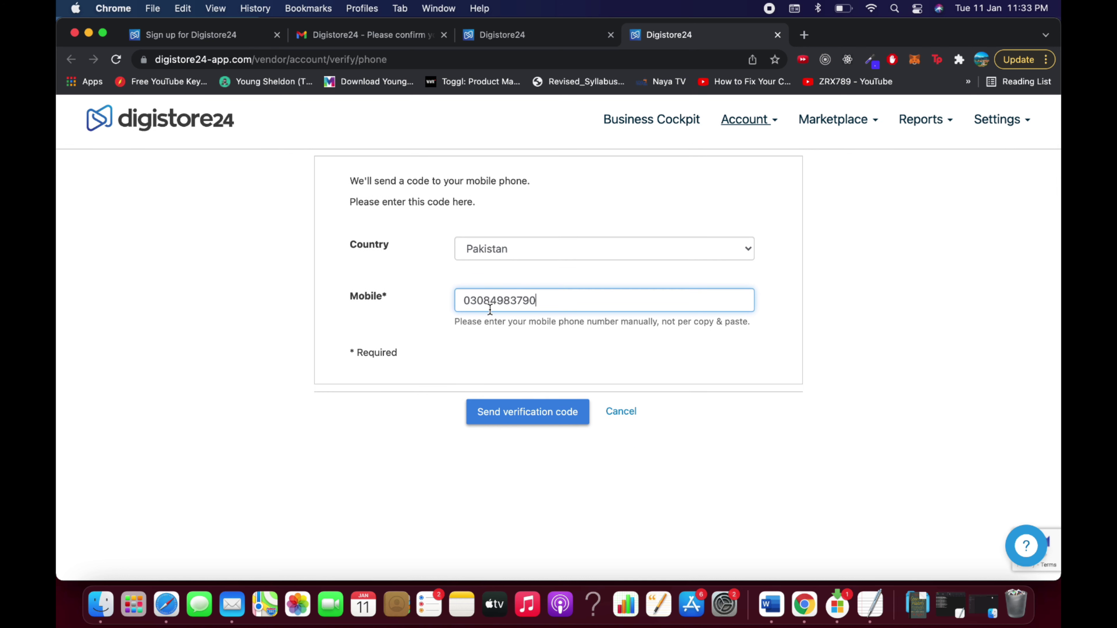
click(527, 423)
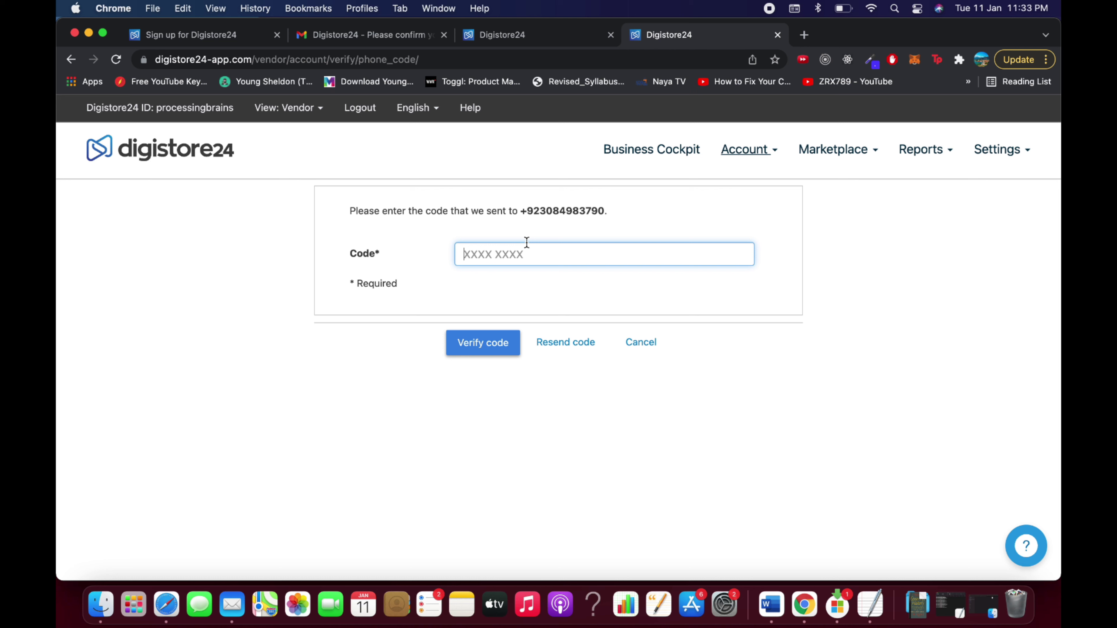
- Enter the received SMS verification code and verify the phone
click(506, 345)
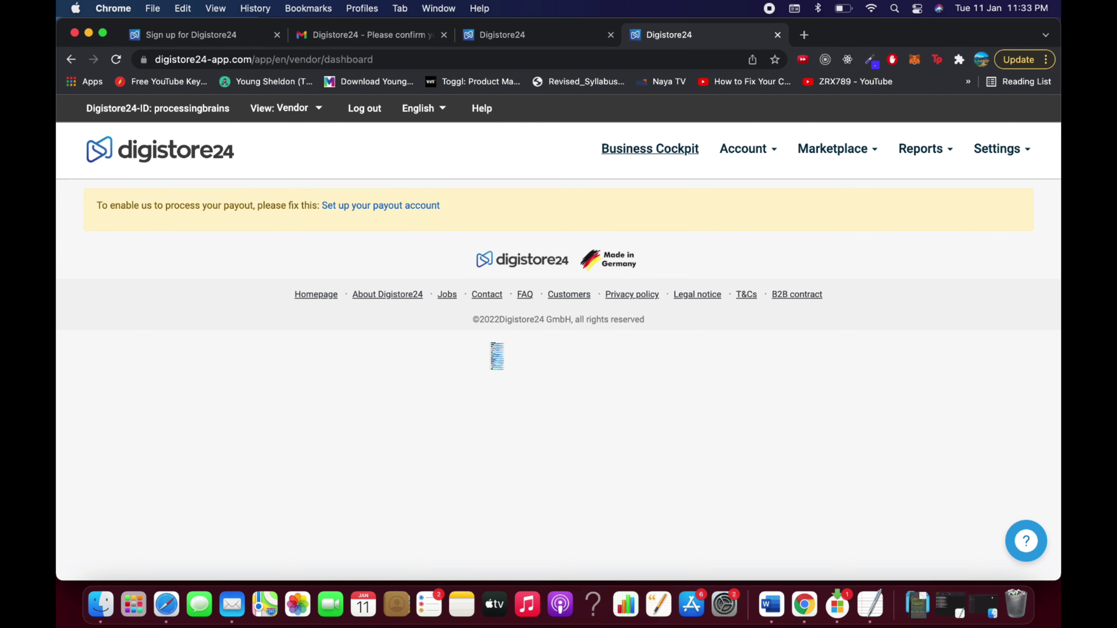
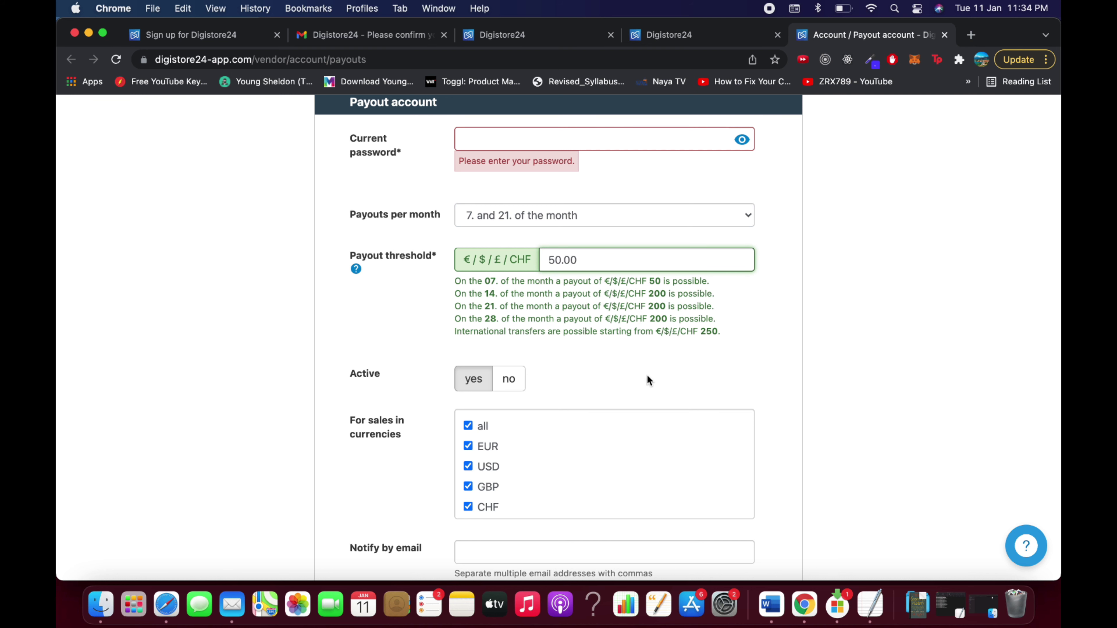
scroll(648, 376, down, 6)
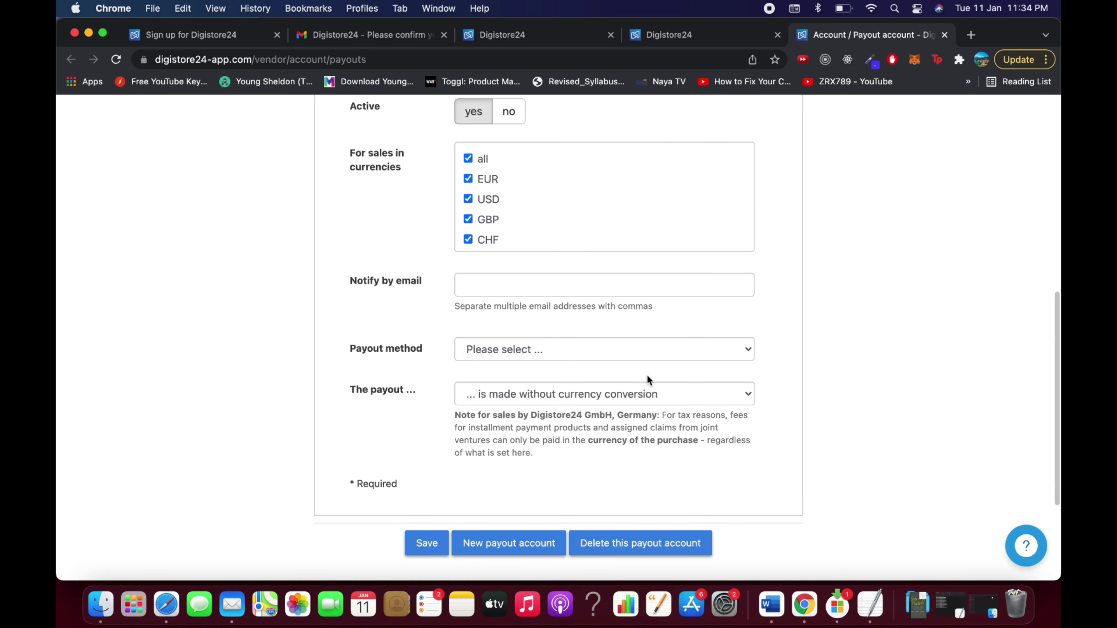
click(585, 353)
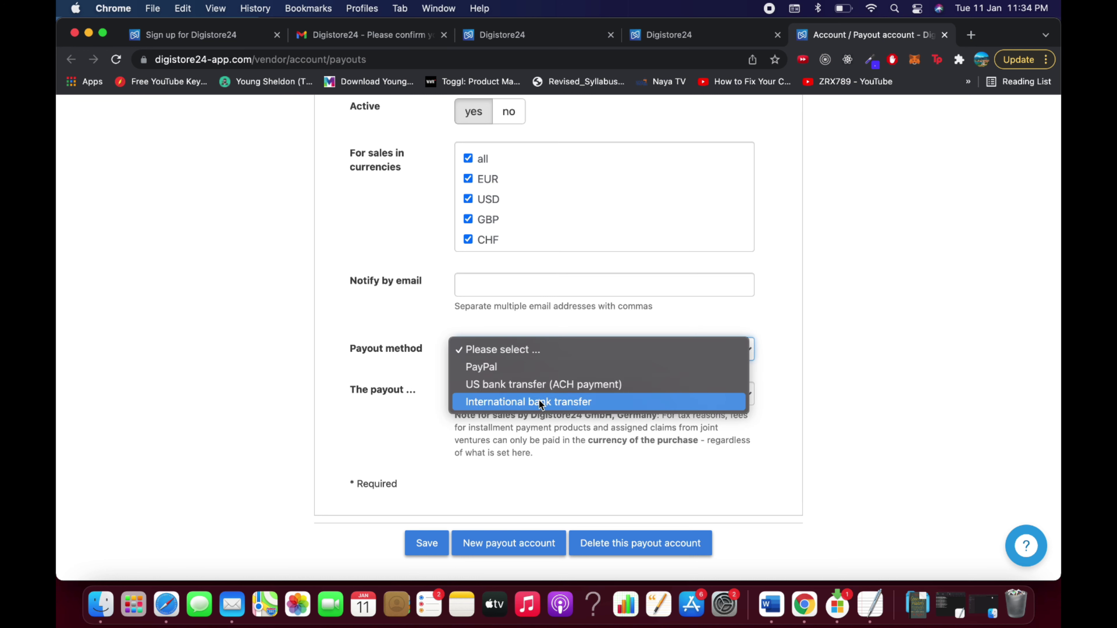
click(297, 452)
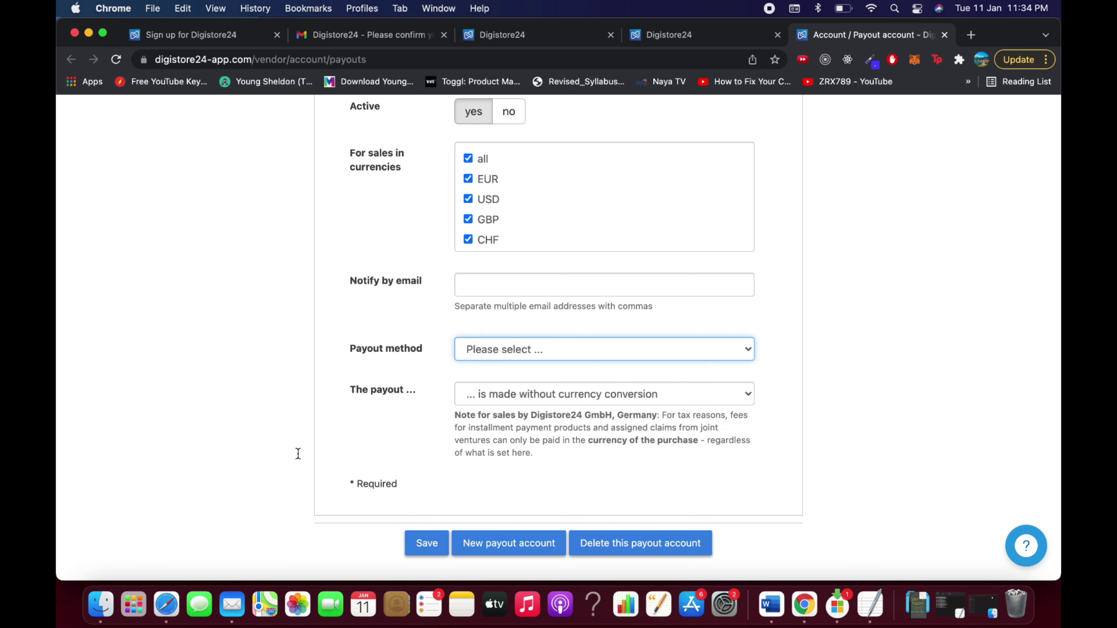
click(550, 356)
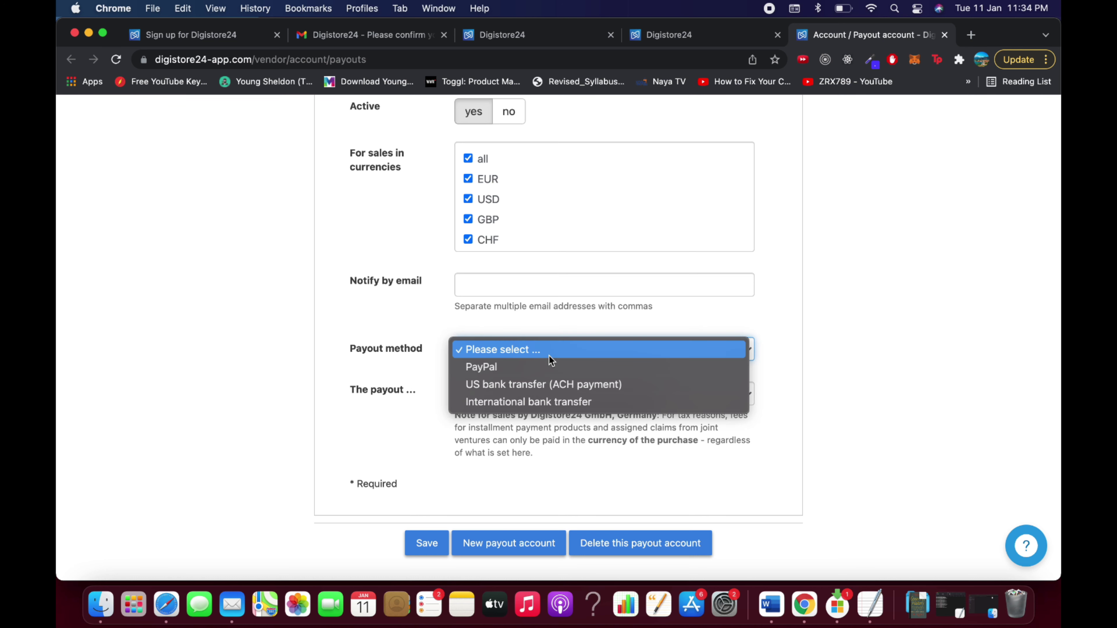
click(541, 372)
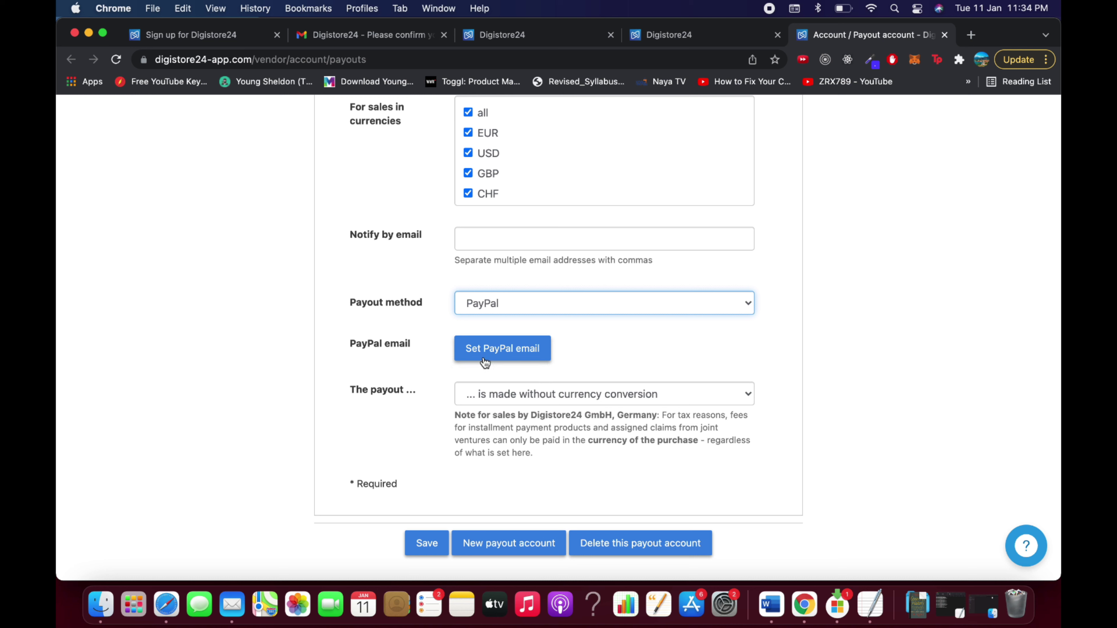
click(590, 303)
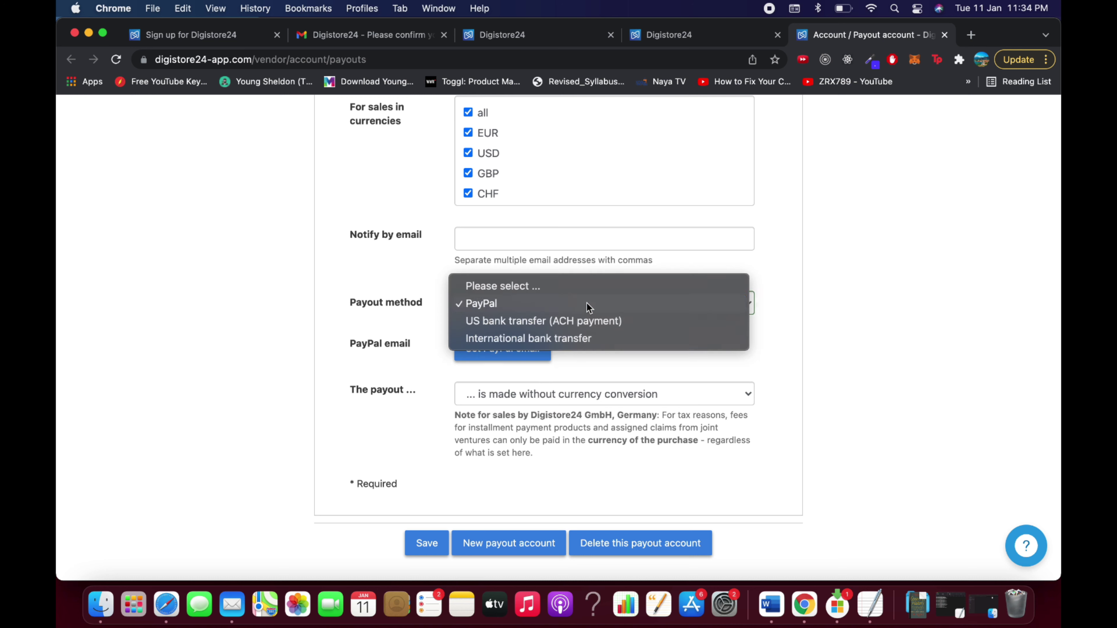
click(579, 324)
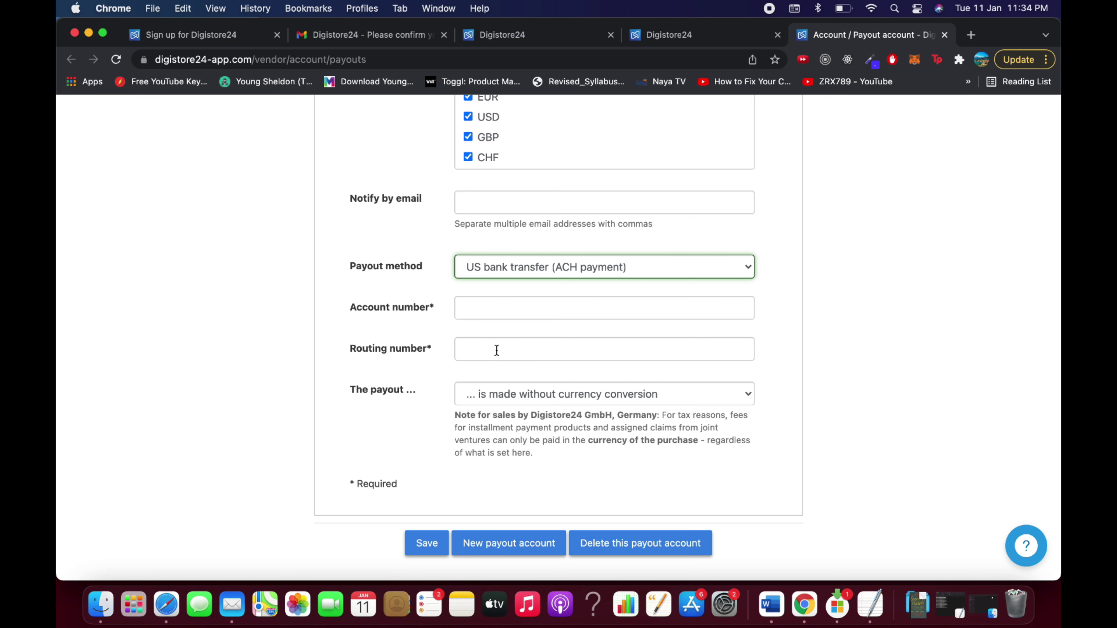
click(593, 262)
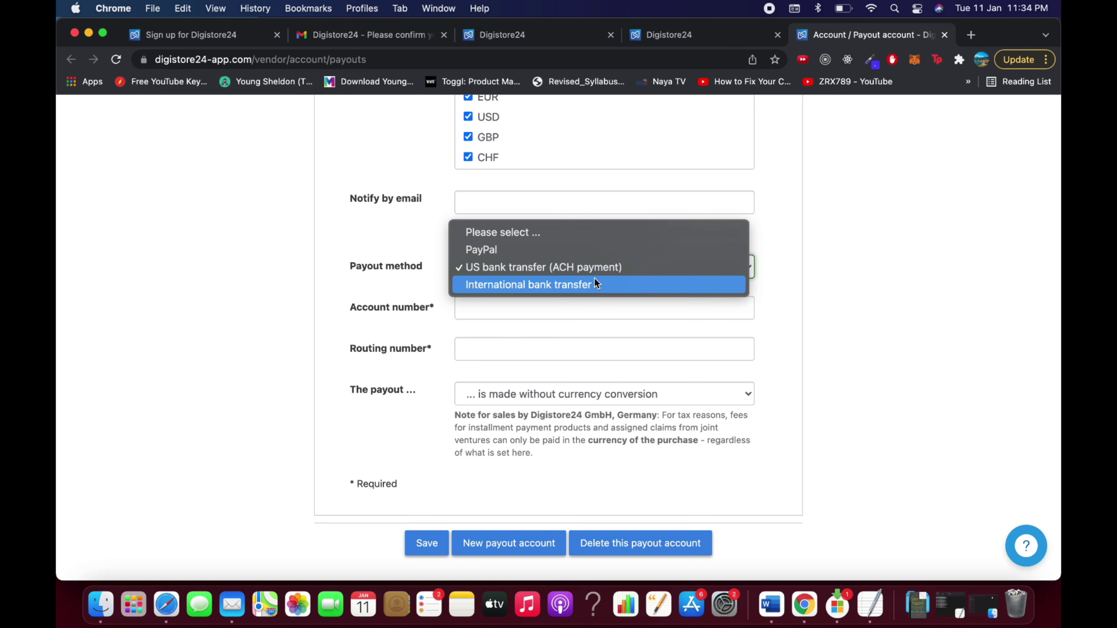
click(595, 279)
scroll(594, 283, up, 3)
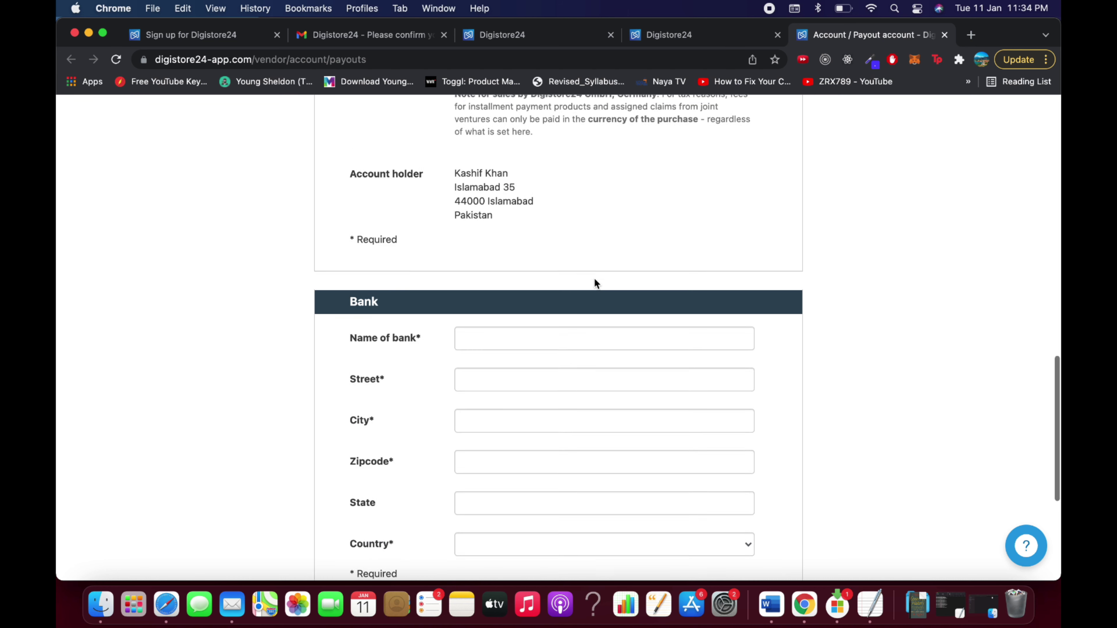
scroll(594, 278, down, 3)
scroll(594, 278, up, 2)
scroll(595, 279, up, 9)
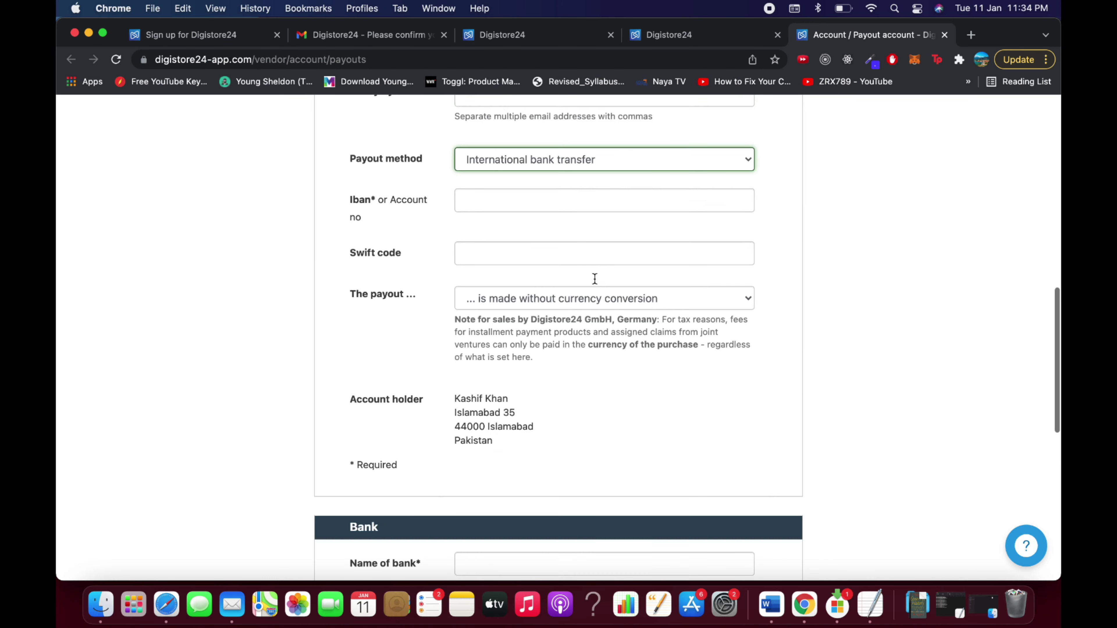
click(570, 304)
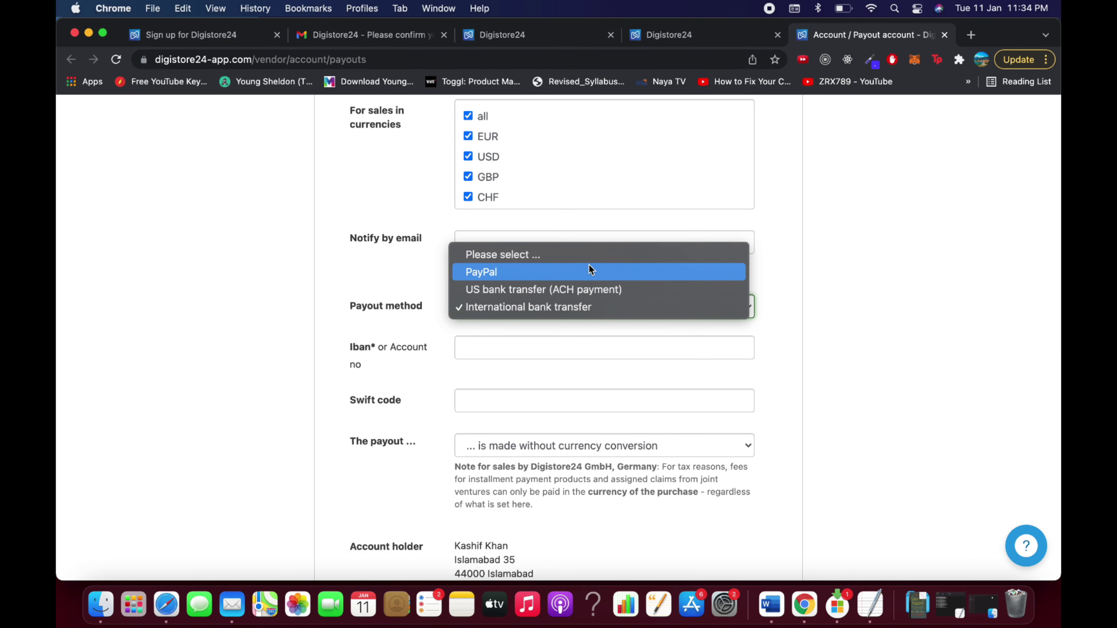
click(594, 256)
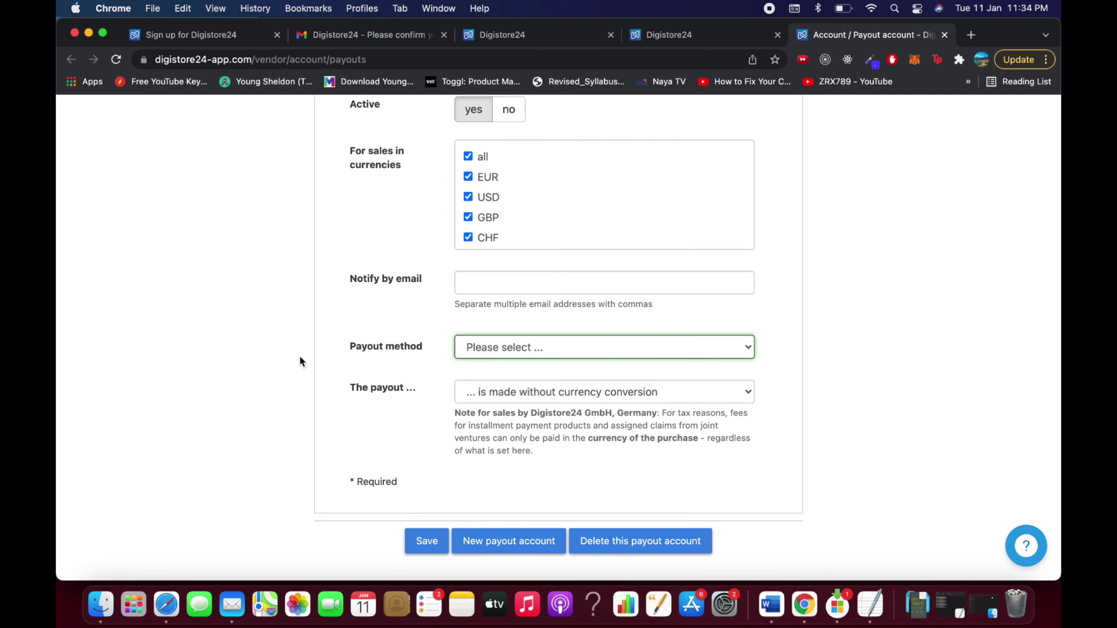
scroll(300, 357, down, 3)
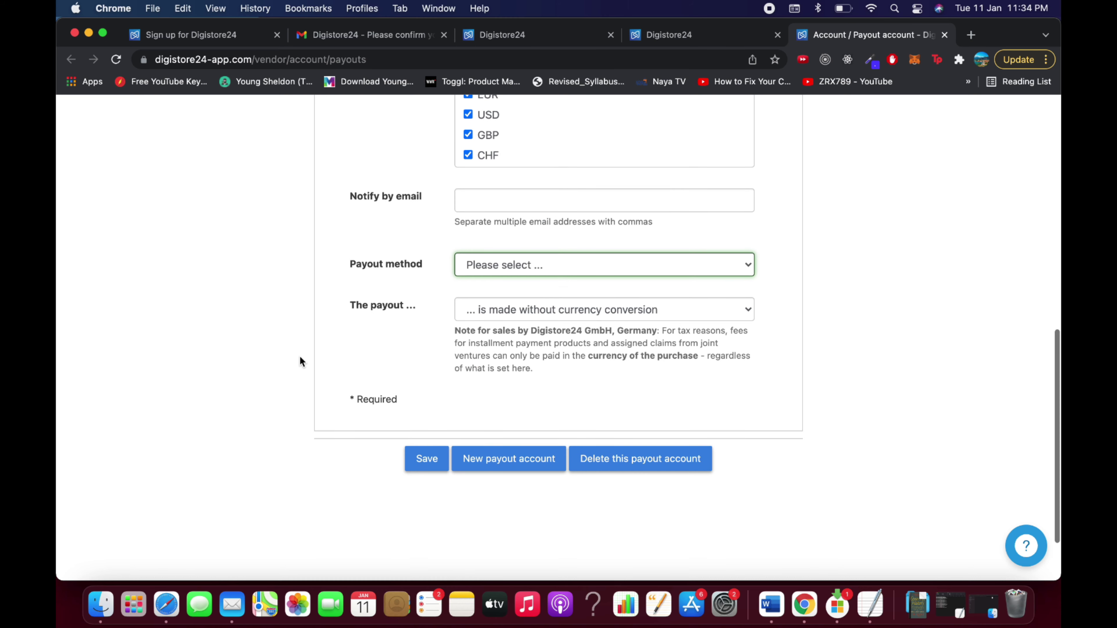
- Review the payout currency options and close them without changing anything
click(567, 306)
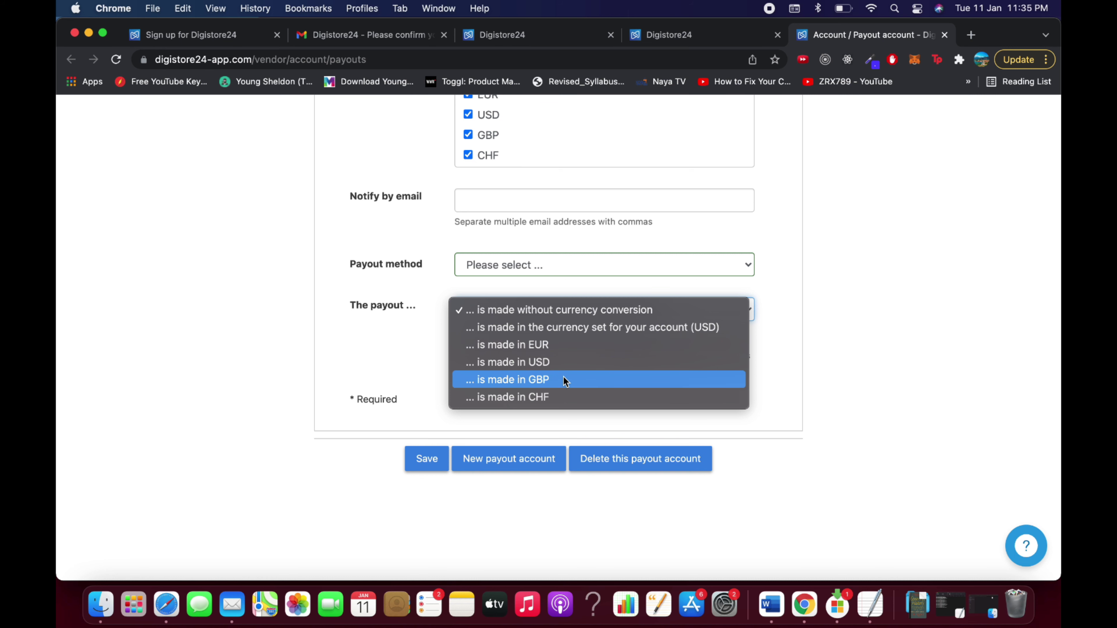
click(849, 327)
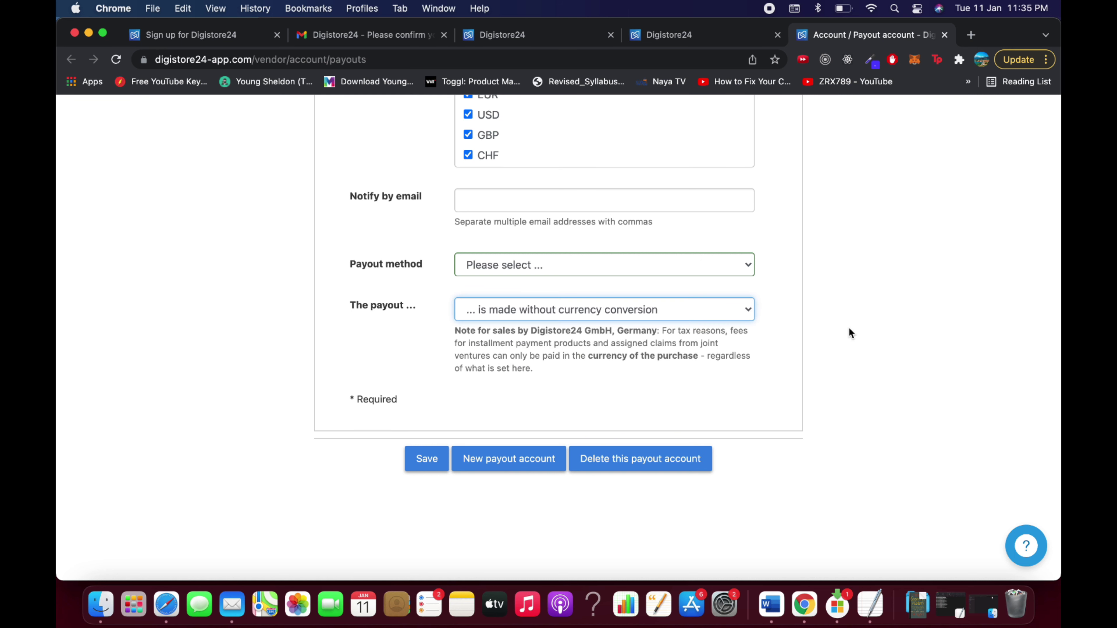
scroll(701, 260, up, 5)
scroll(702, 261, down, 4)
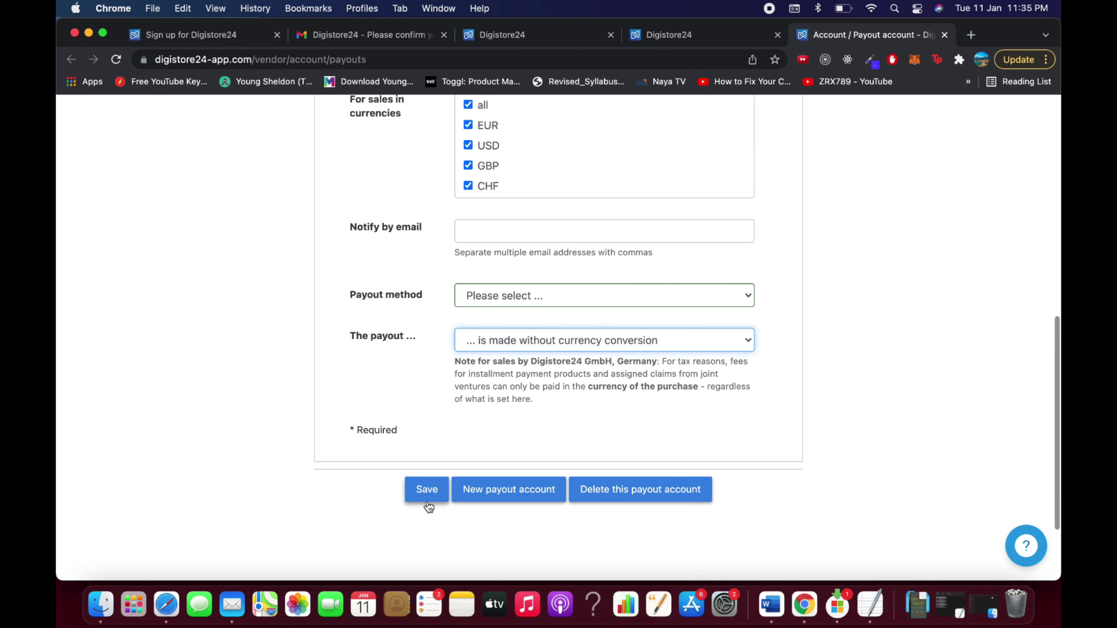
scroll(702, 253, up, 1)
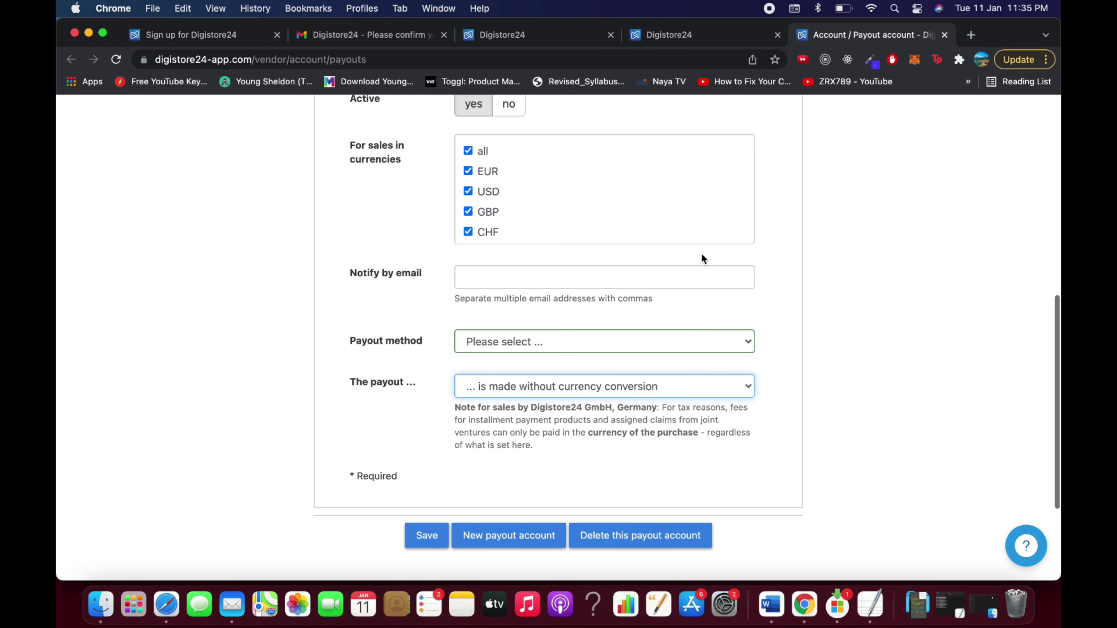
- Look over the payout methods, leave none selected, and return to the vendor dashboard
click(559, 341)
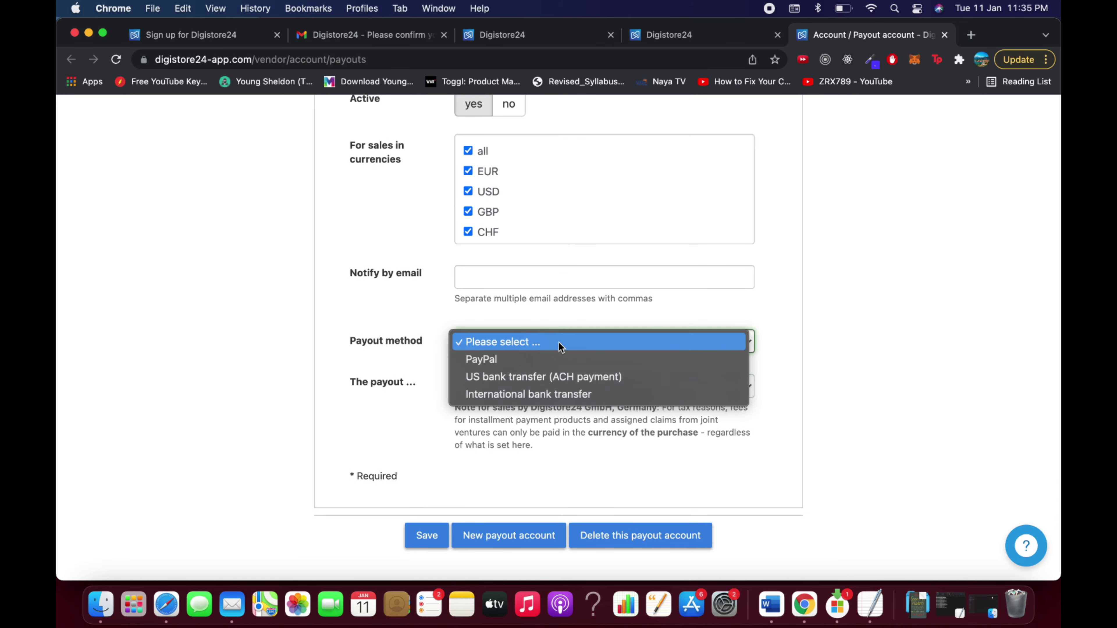
click(923, 295)
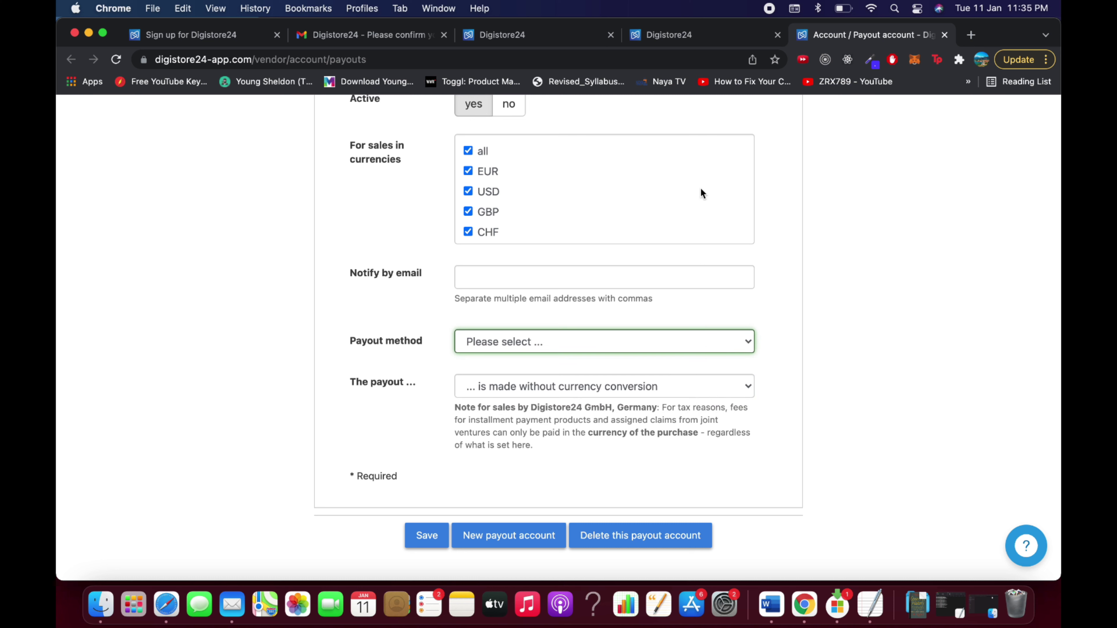
click(701, 37)
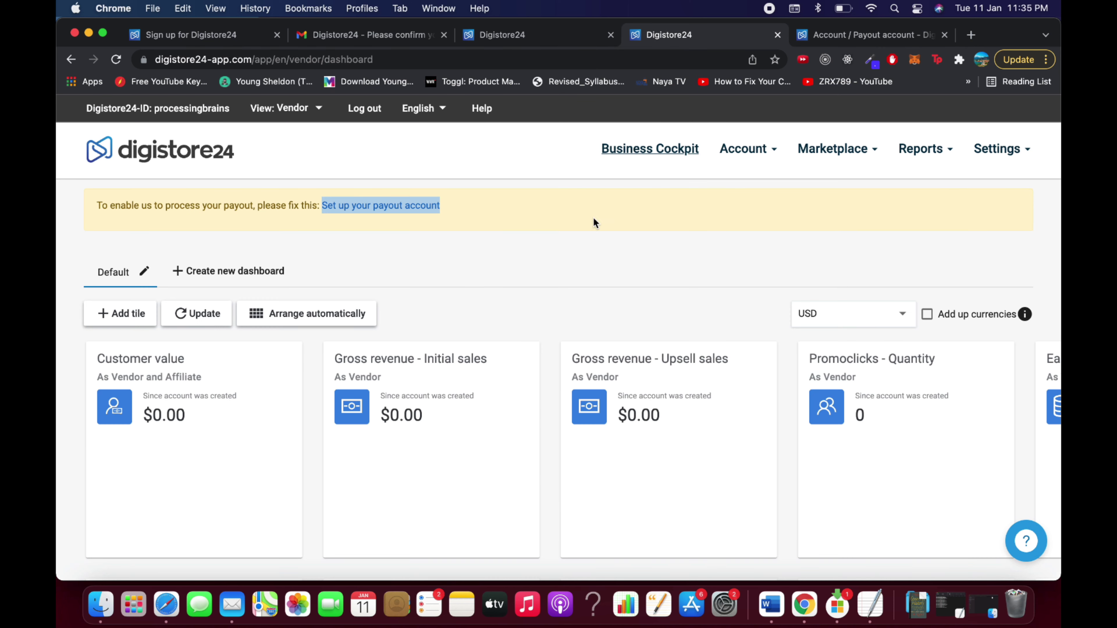
- Show the Marketplace menu in the top navigation with its offers and advertising media pages
mouse_move(819, 158)
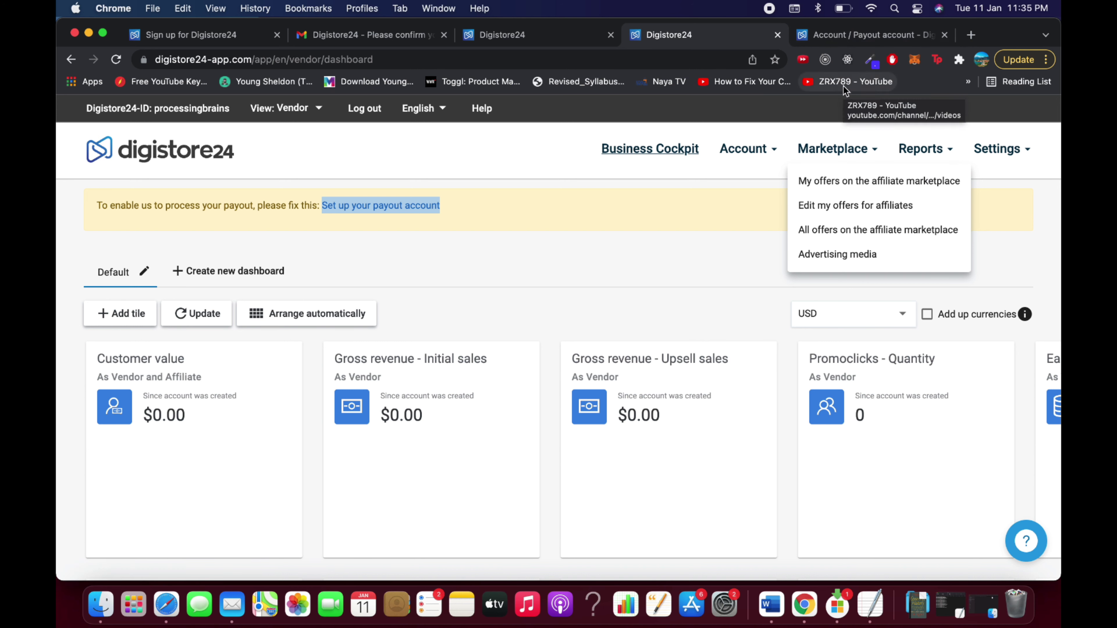
- Browse All offers down to Meticore and request its promolink with Promote now
click(820, 233)
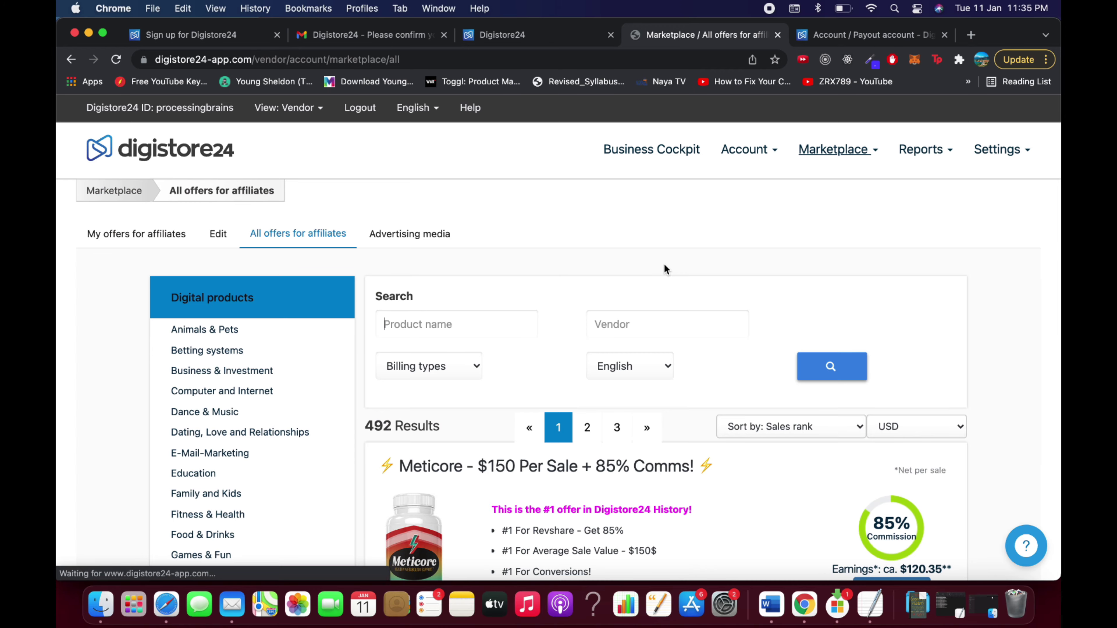
scroll(663, 262, down, 5)
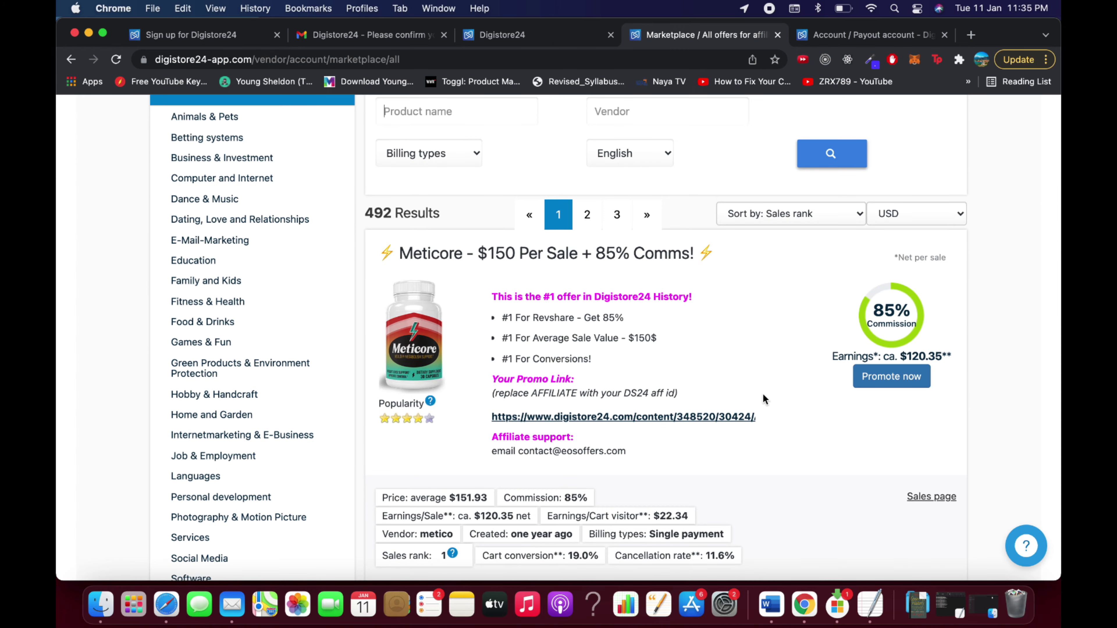
scroll(763, 393, down, 10)
scroll(762, 393, up, 15)
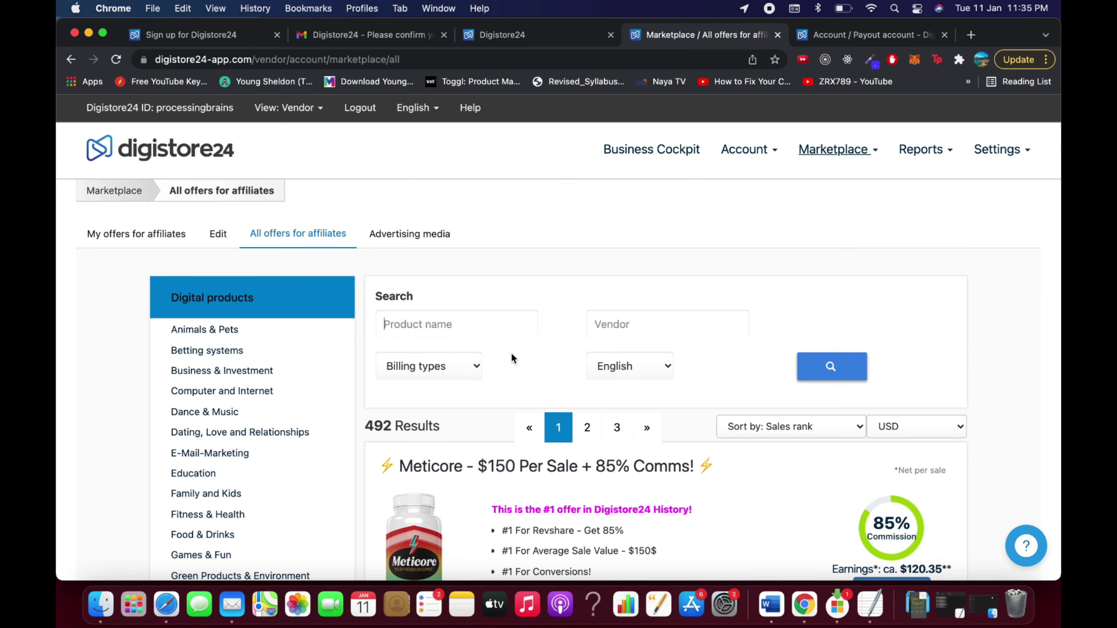
scroll(242, 397, down, 5)
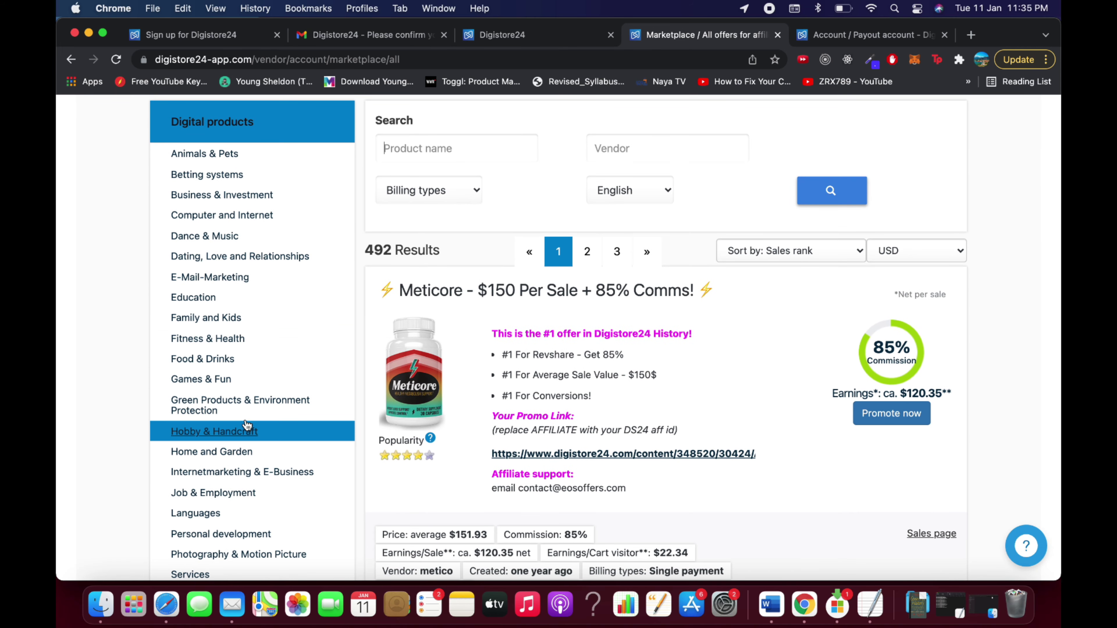
scroll(810, 399, down, 2)
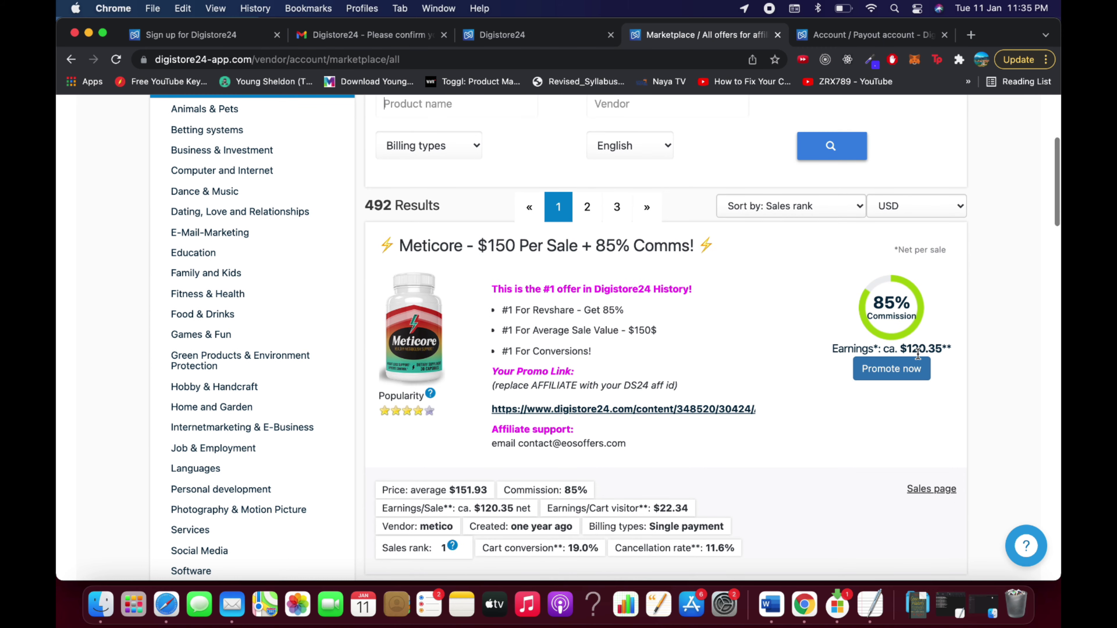
click(896, 370)
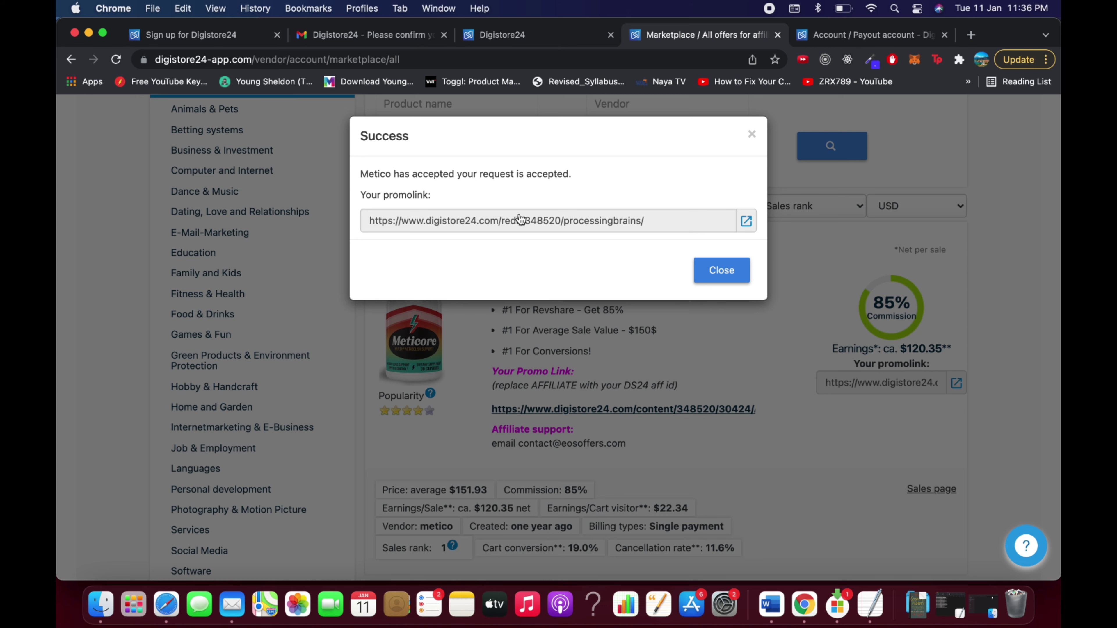
- Close the promolink success notice and highlight Meticore's $120.35 earnings amount
click(751, 134)
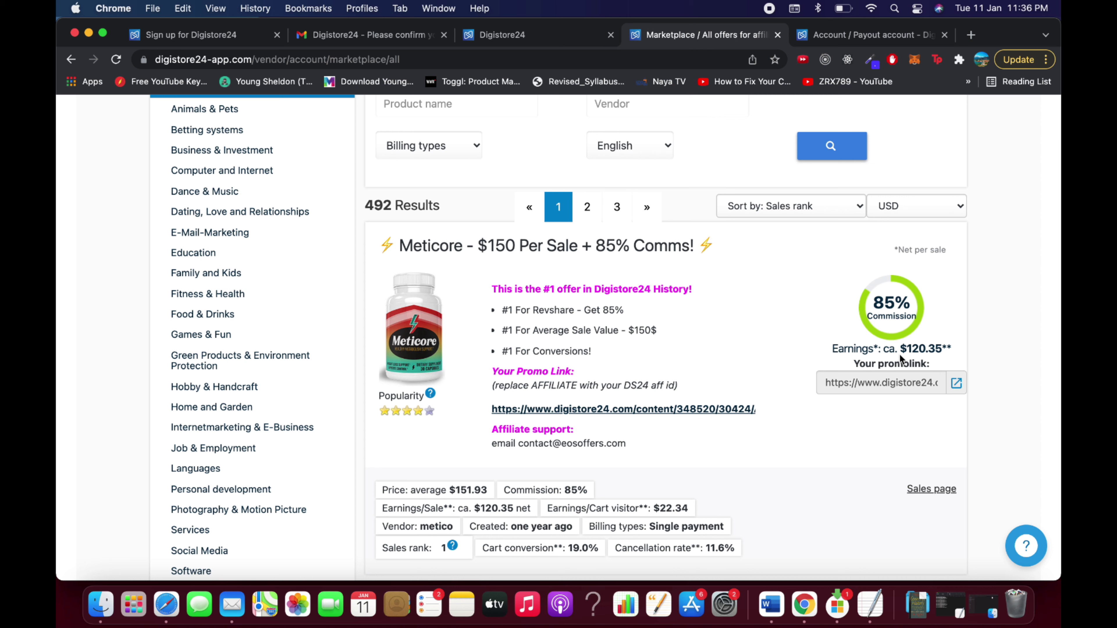
drag(900, 347, 943, 342)
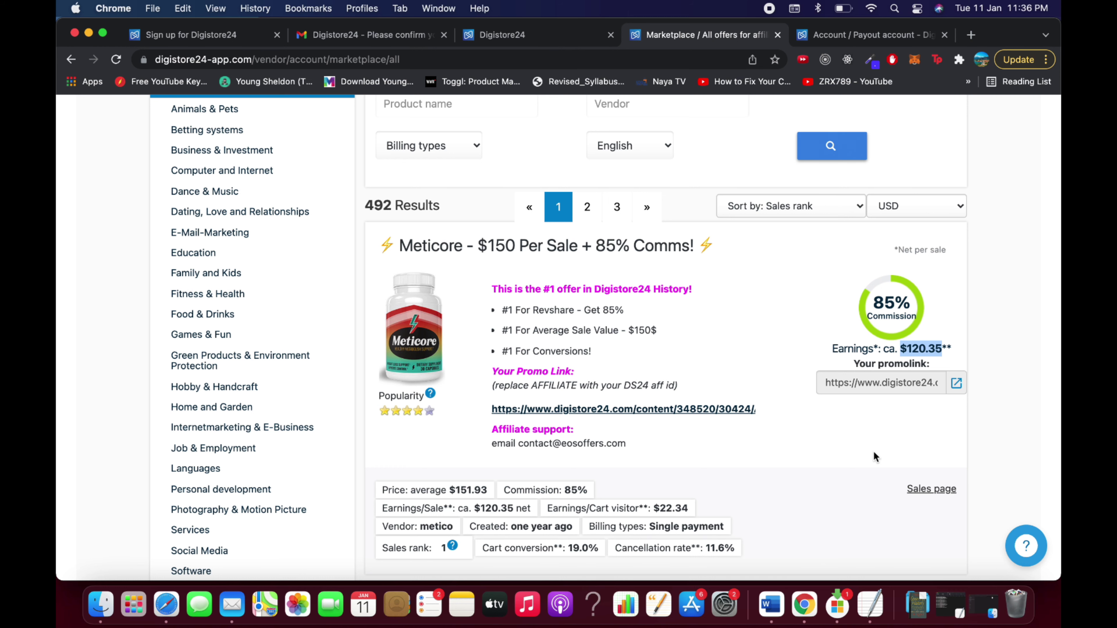
scroll(896, 359, down, 10)
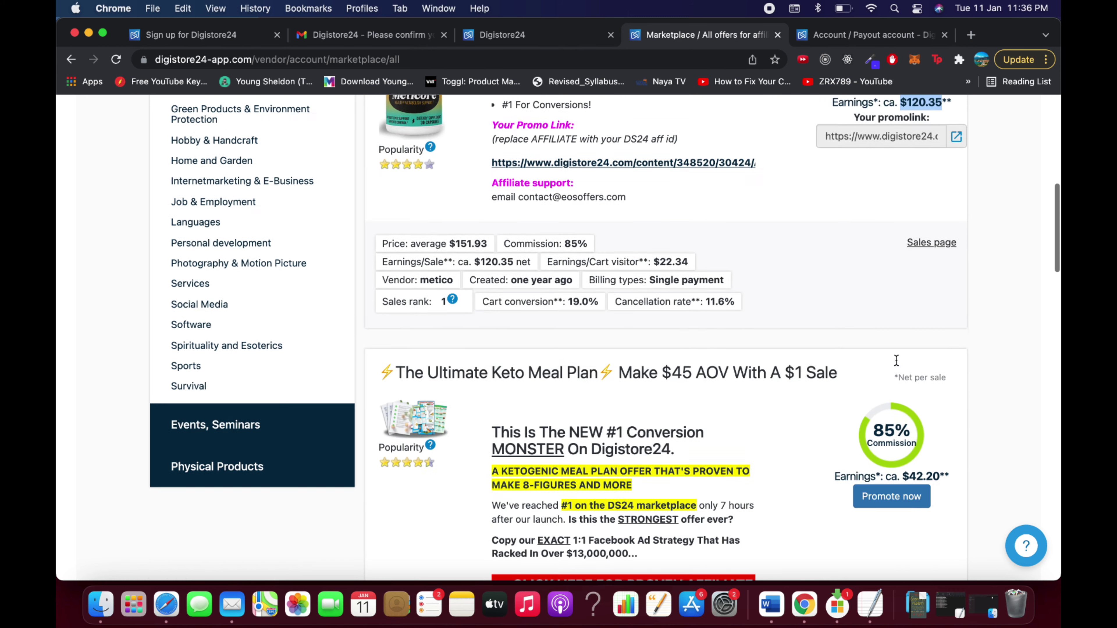
drag(900, 356, 939, 350)
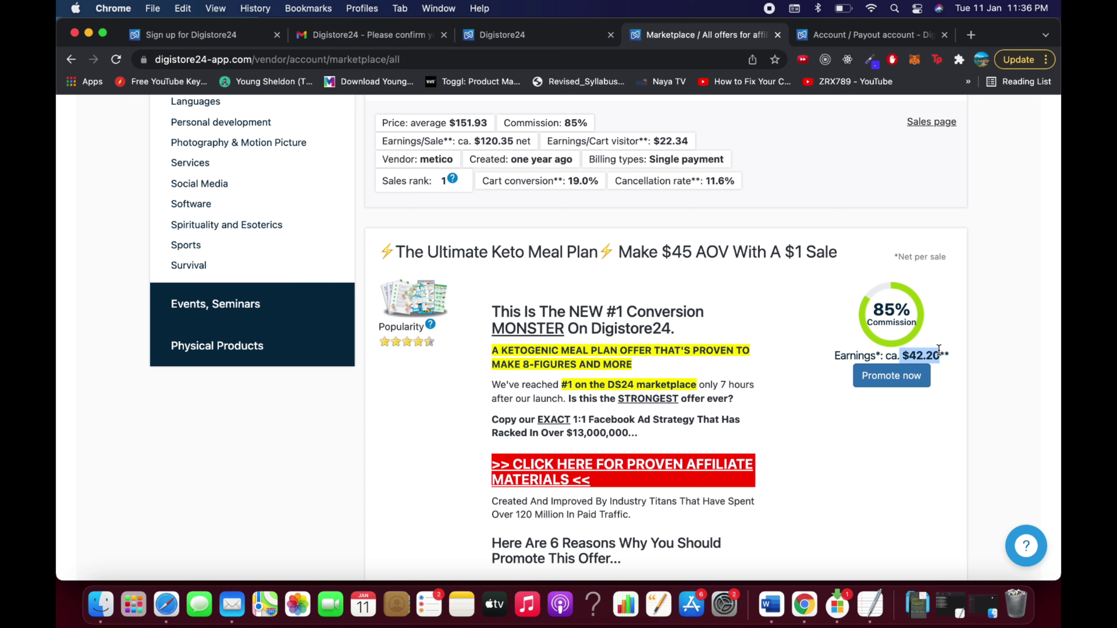
click(987, 329)
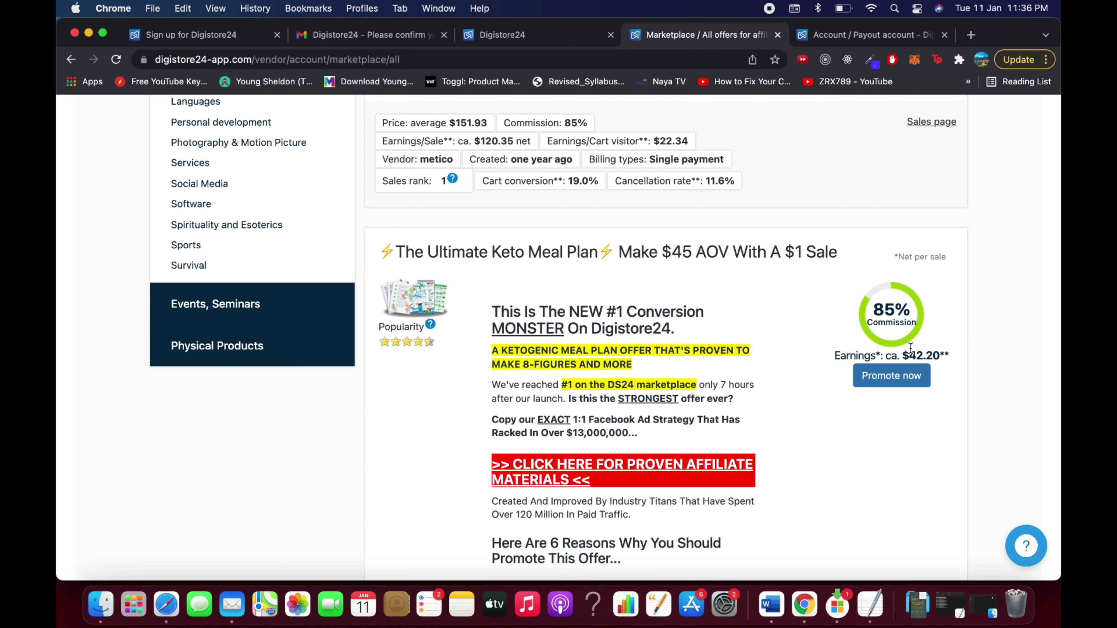
scroll(893, 482, down, 15)
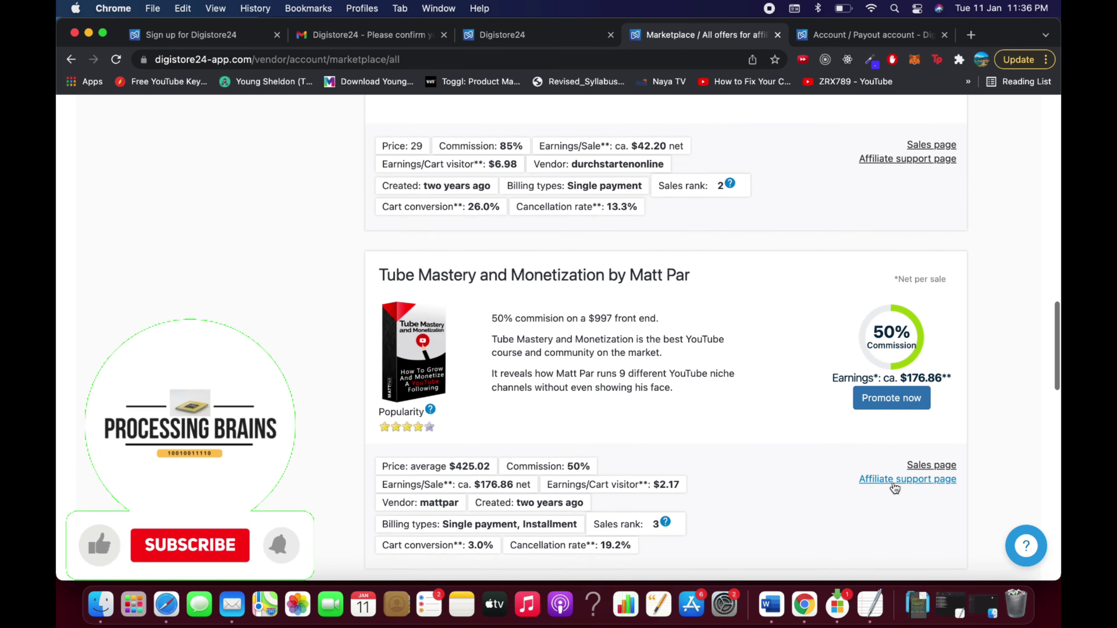
scroll(892, 482, up, 15)
scroll(893, 482, down, 5)
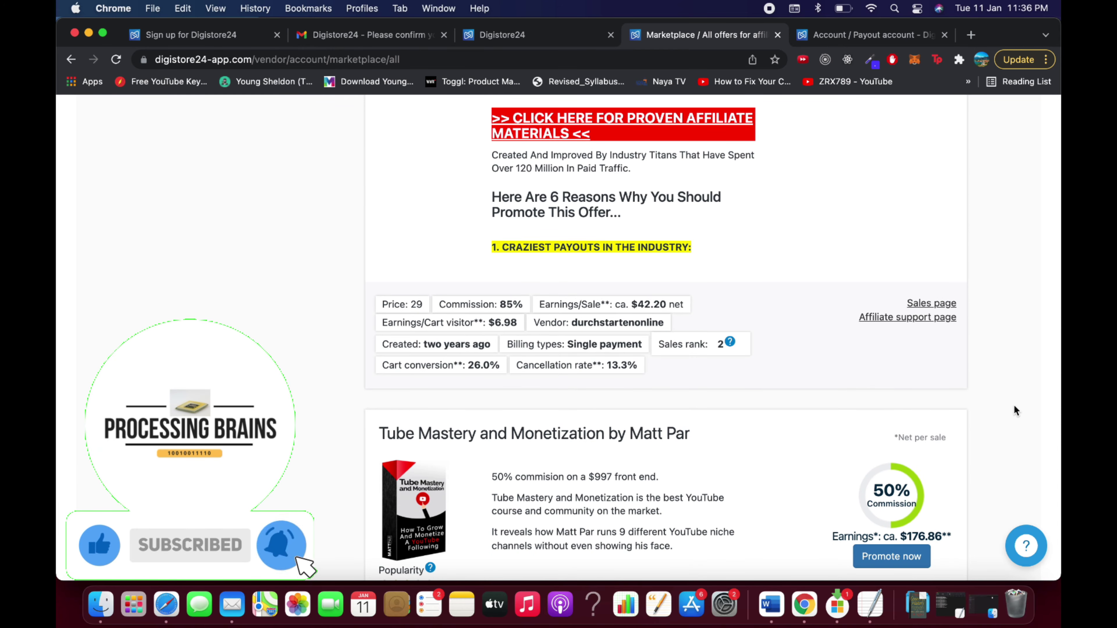
scroll(1014, 409, down, 3)
scroll(1015, 409, up, 15)
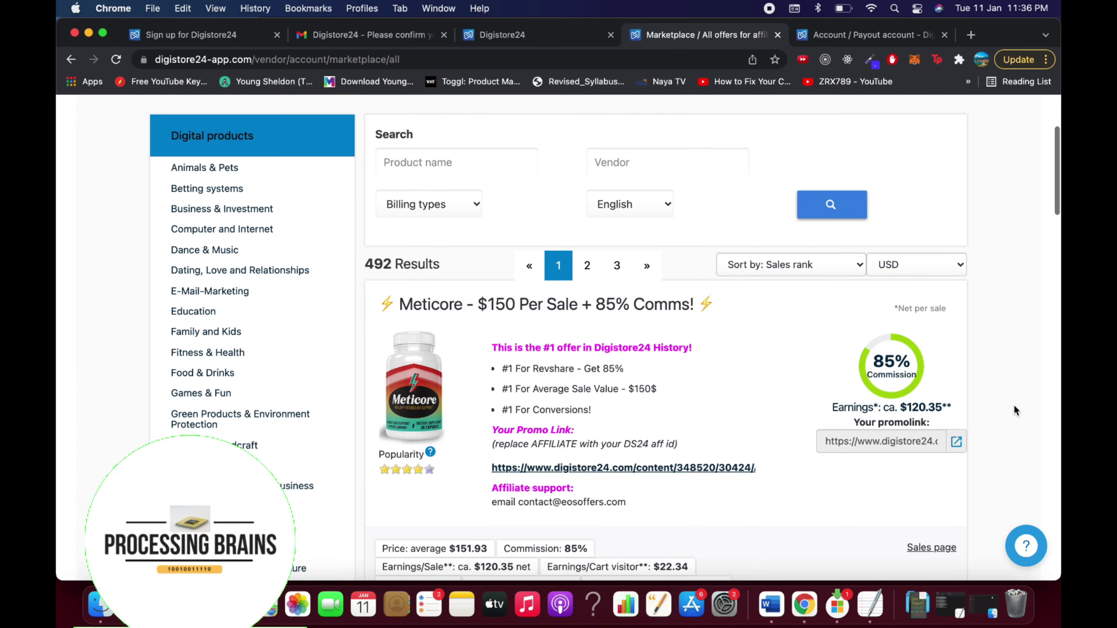